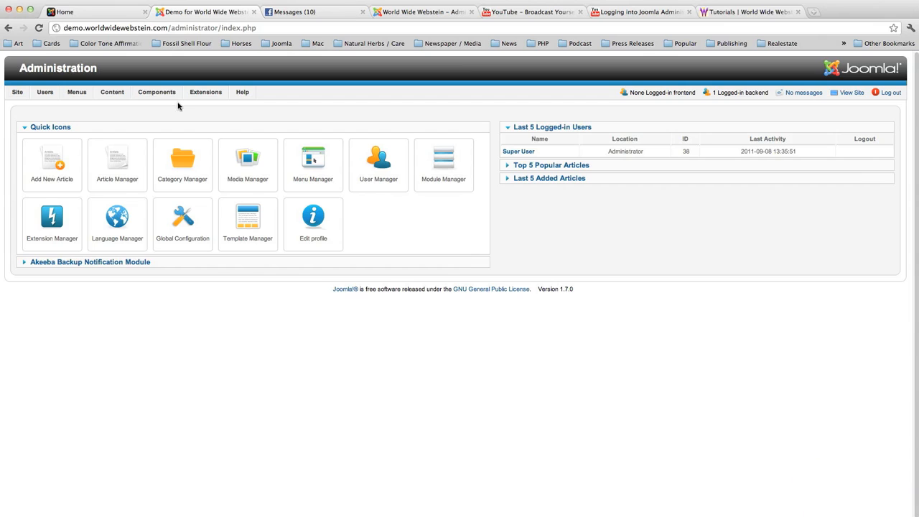
- Create a new AcyMailing newsletter and apply the White Shadow Red template to it
mouse_move(165, 94)
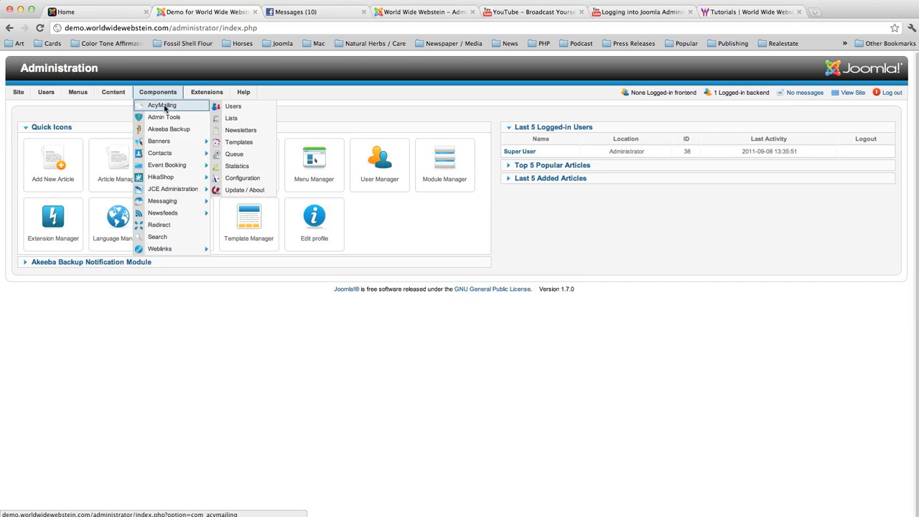
click(234, 132)
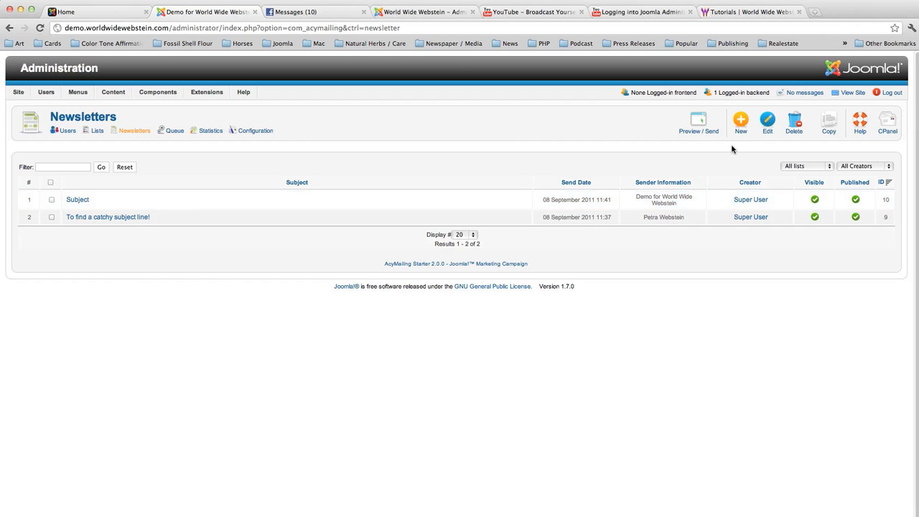
click(740, 123)
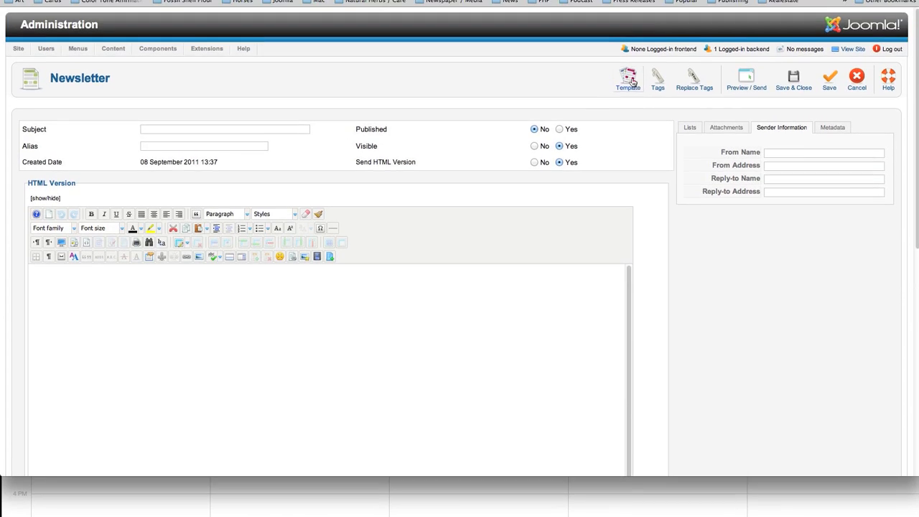
click(627, 81)
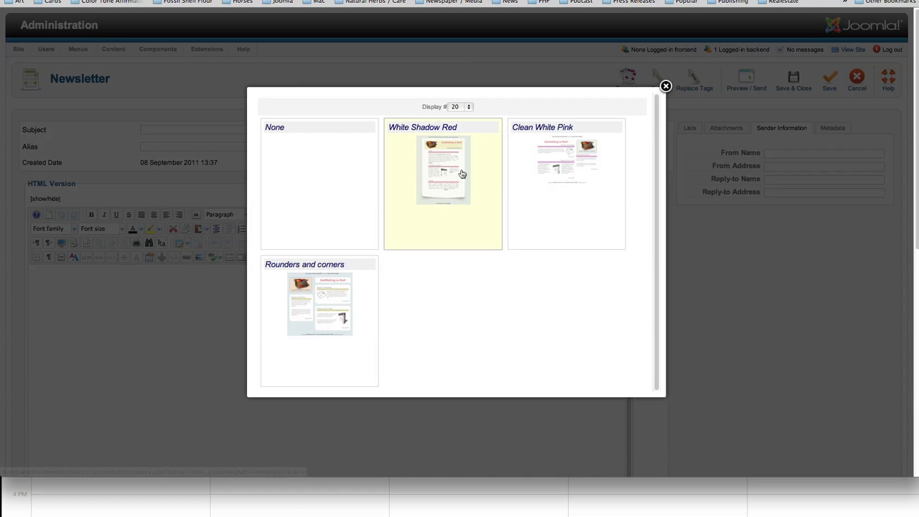
click(451, 178)
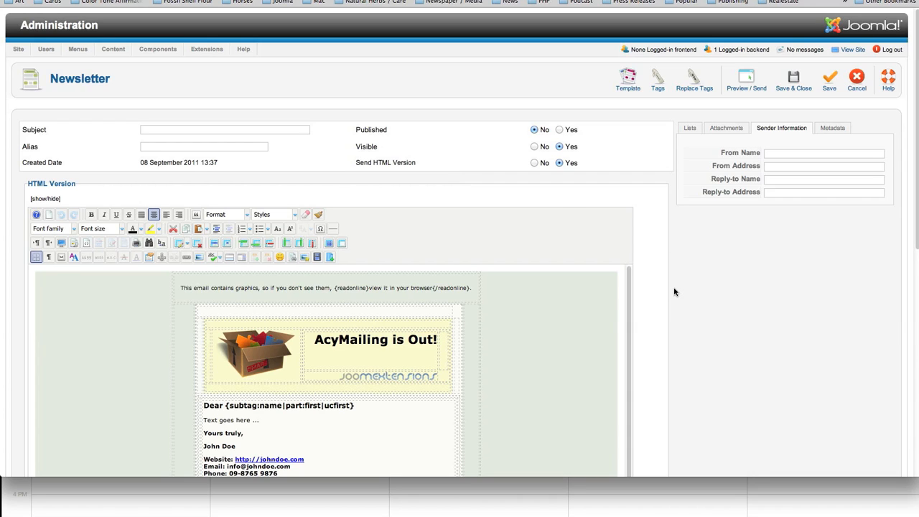
- Set List No. 1 to receive the newsletter in its mailing list settings
scroll(675, 291, down, 1)
click(689, 116)
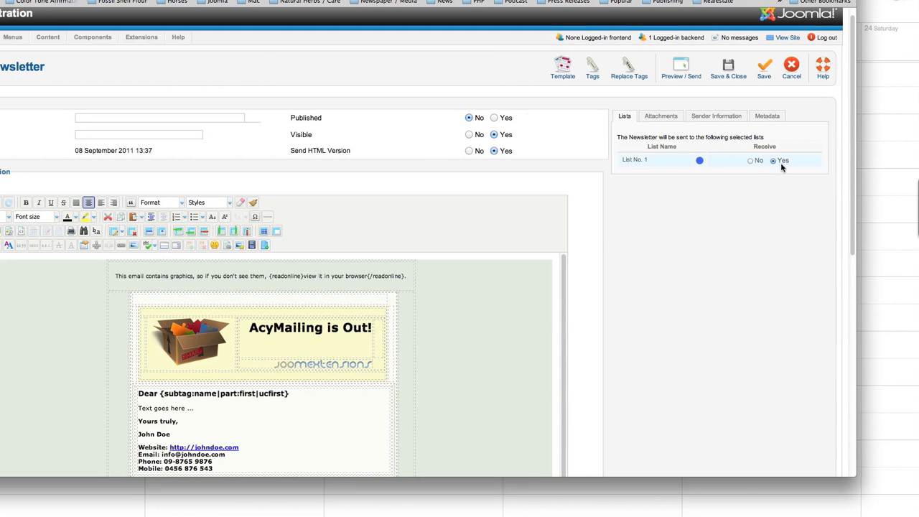
click(749, 161)
click(774, 161)
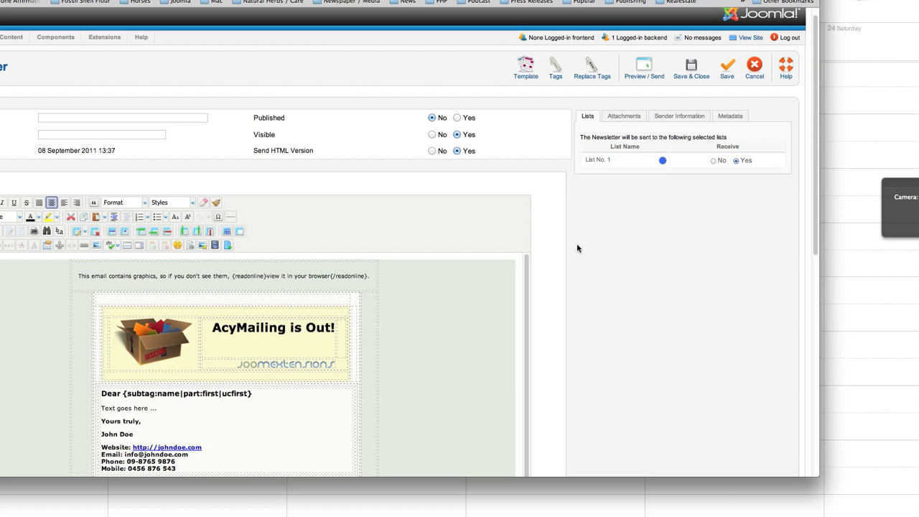
- Enter "Subjects are very important ..." as the newsletter's subject
scroll(579, 248, up, 1)
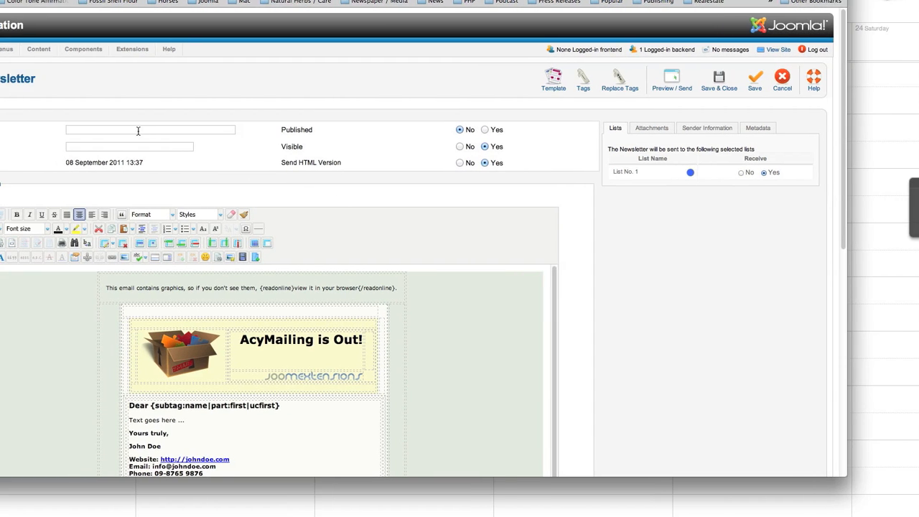
click(110, 129)
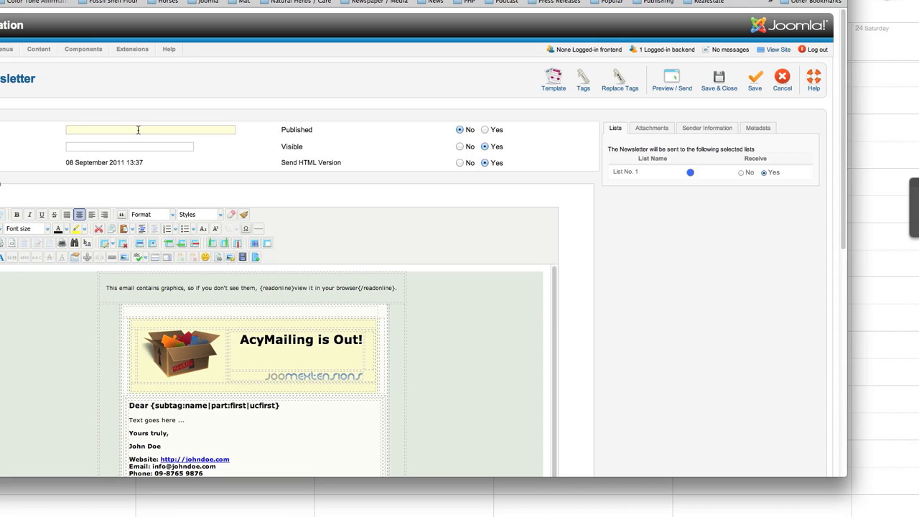
text(S)
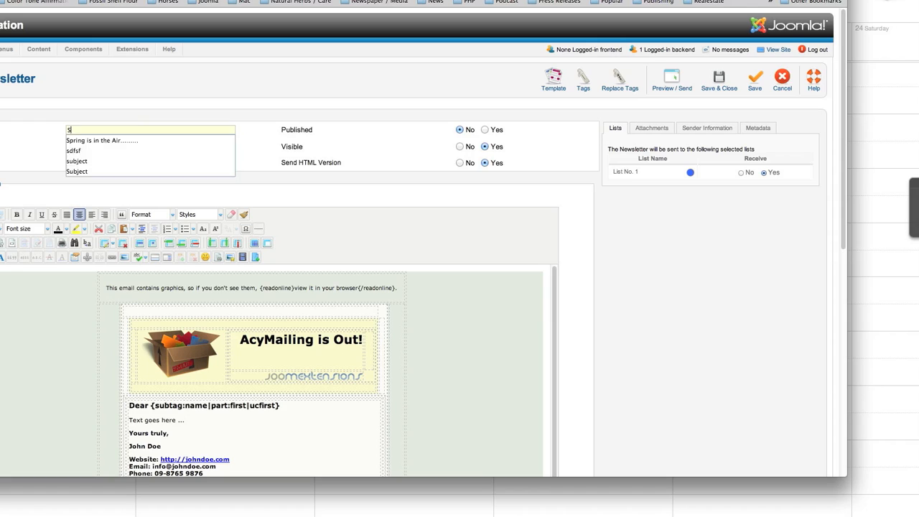
text(ubjects )
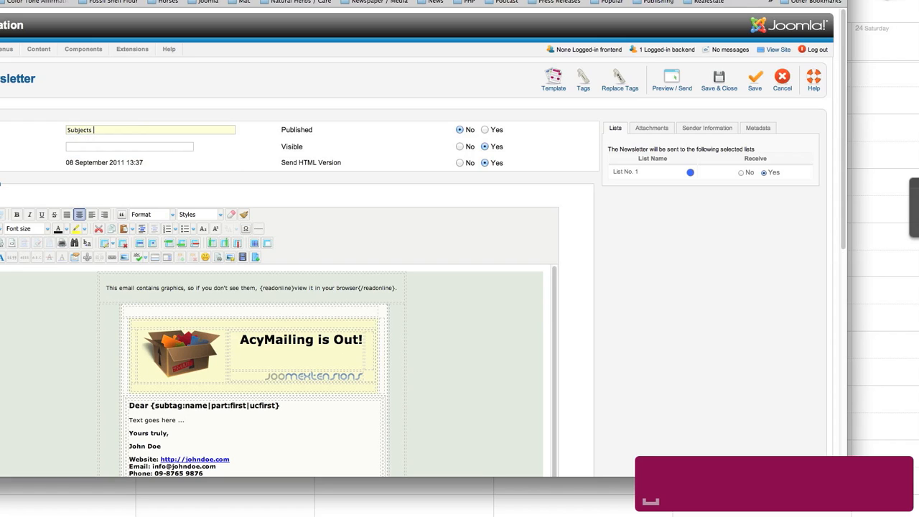
text(are very i)
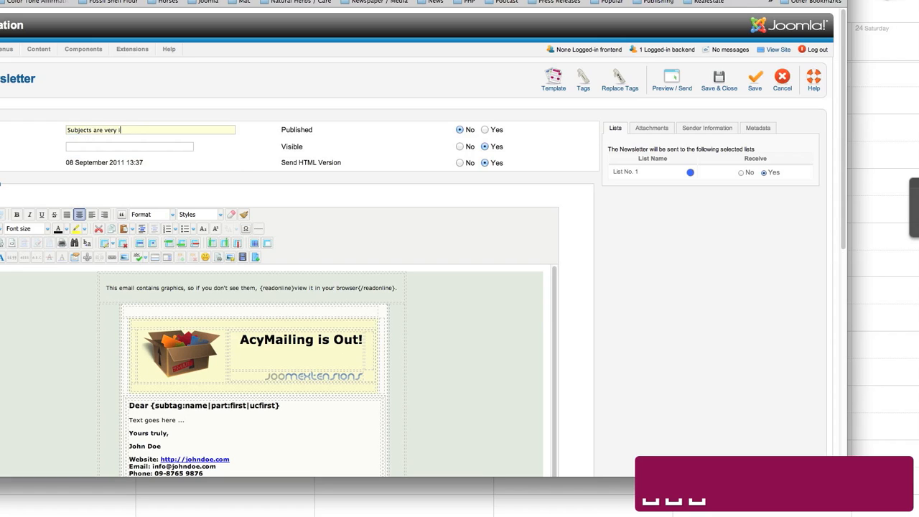
text(mportant ...)
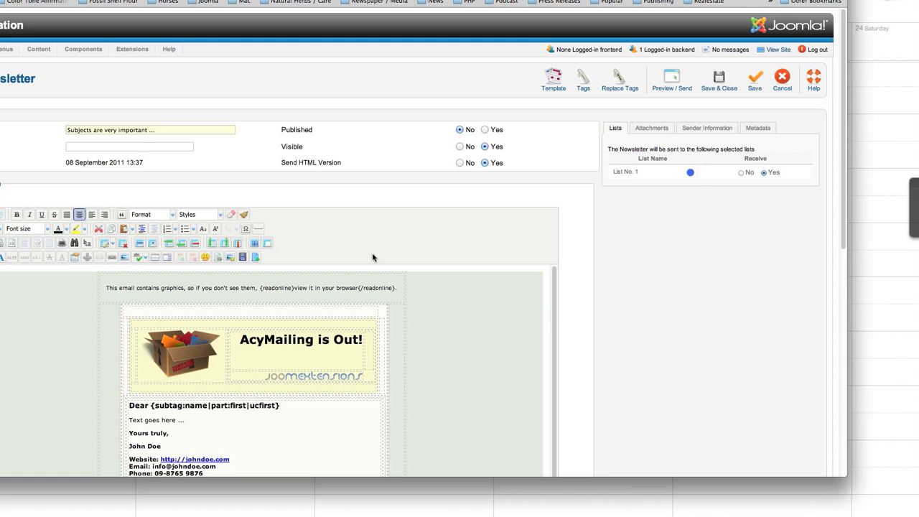
- Replace the "Text goes here ..." placeholder below the greeting with three paragraphs of random filler text
scroll(606, 286, down, 5)
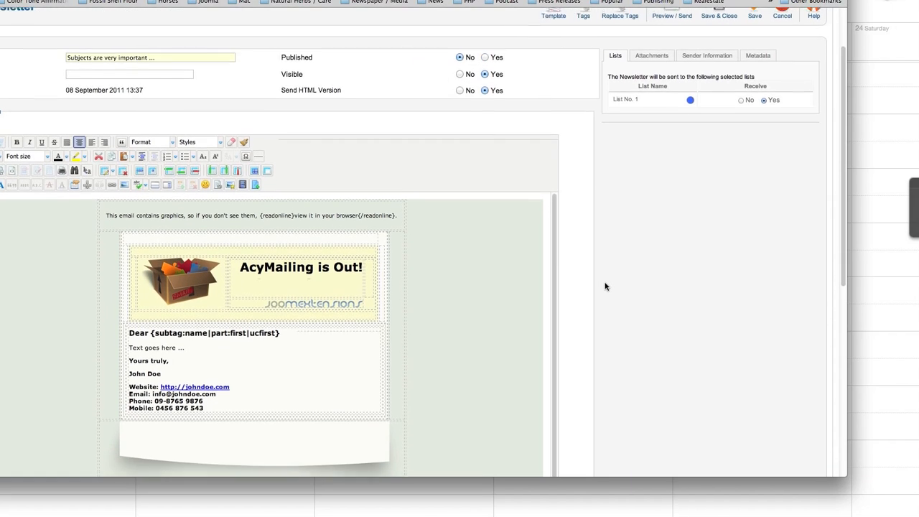
scroll(605, 286, down, 1)
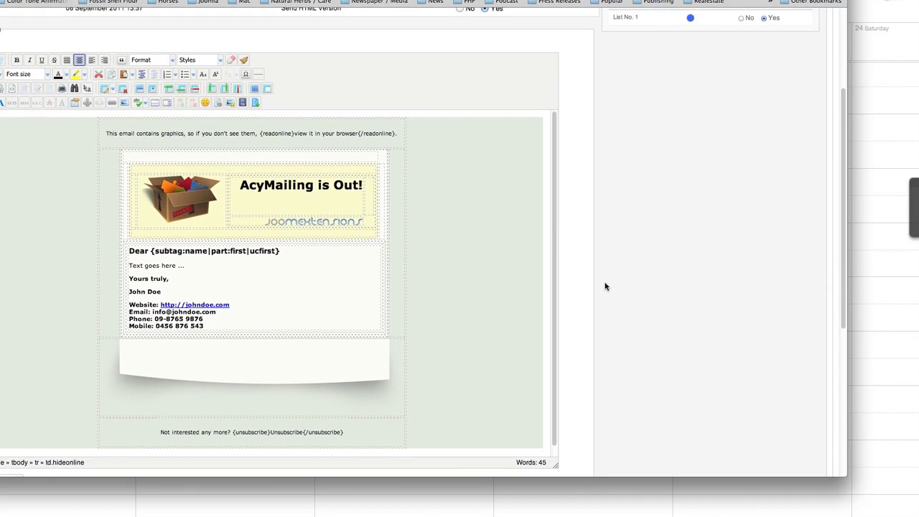
click(137, 265)
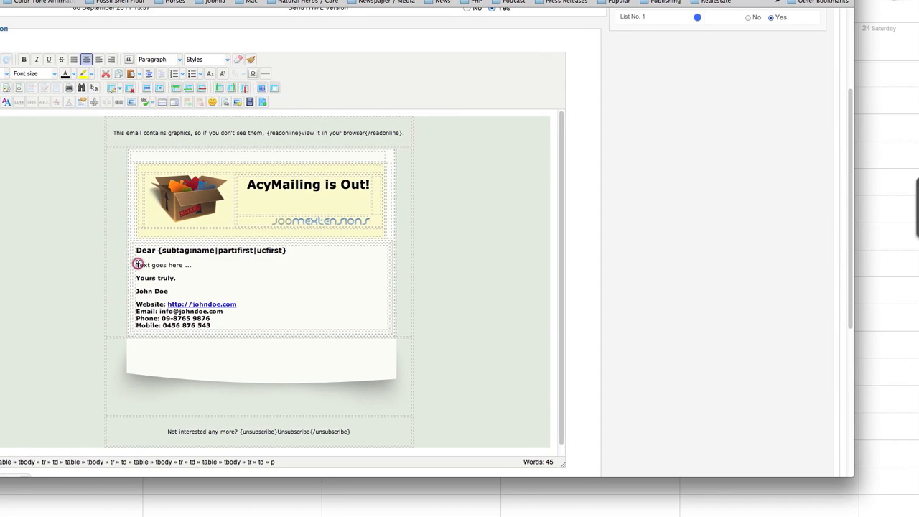
drag(137, 265, 193, 265)
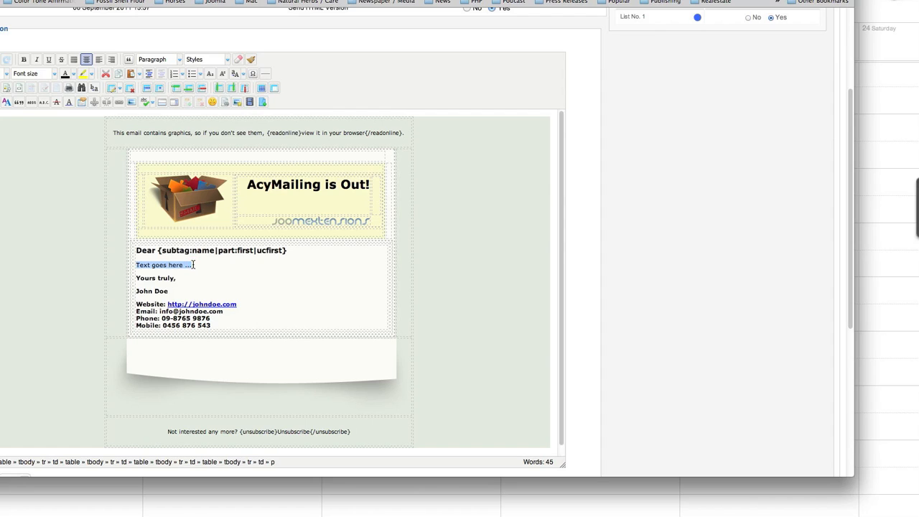
text(jkjd ajsfl sfljlfkajfklsdfljaklfdjdlkfj)
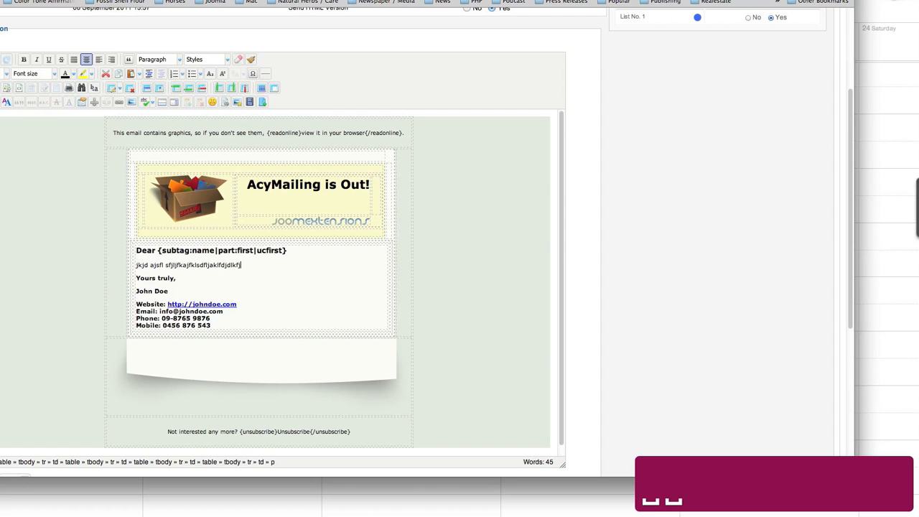
text(lks fljdf jalajdsfj ajdfs lkjasdlkfj slfjksj fjsd)
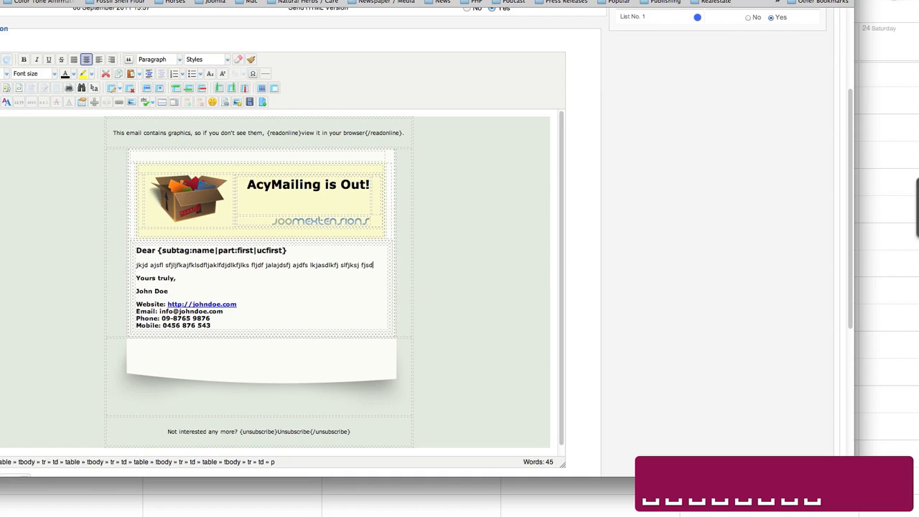
text(fljs fljaklf jljdfl jfjaslk djfaklsdflkjflkjklf)
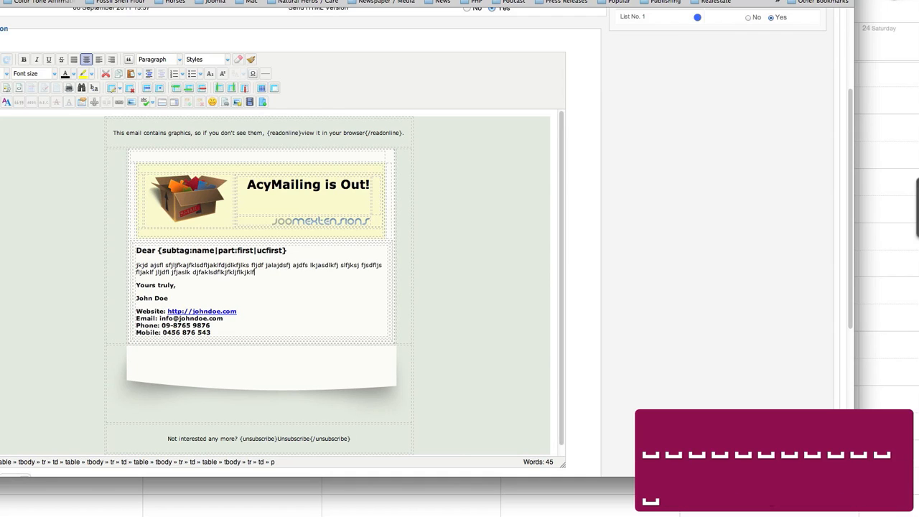
text(a)
key(Return)
text(ksdjfalsk djflkasdjflkajs flkjafkja lfj)
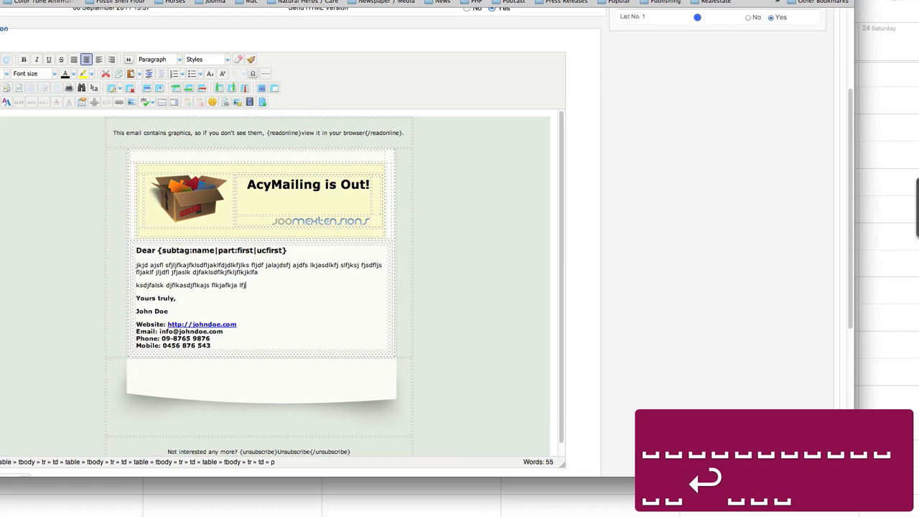
text(as kldfj ljflkasjf jsdflk jskfjaslkfjalsjflasjdfjsdflks)
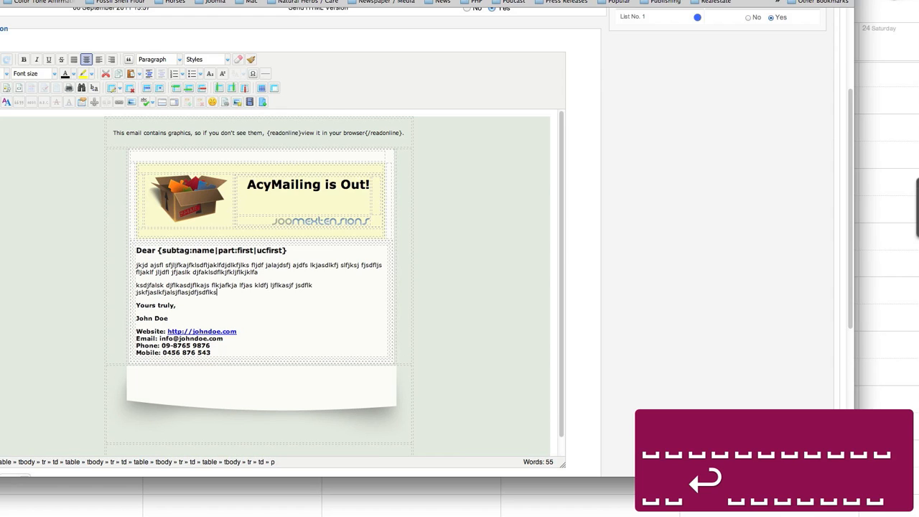
text(jf l ajsdfkl ajsdfklj dsklfj alksdjflkdsjf lkasdjfkl asj fk asdfasdkf)
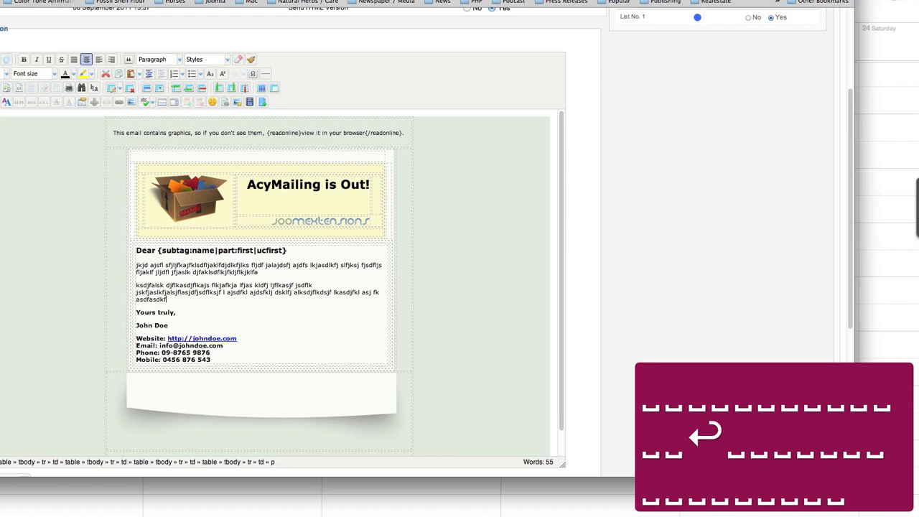
text(asdkfjaklsdfj klasjfkl sjdfkjdsklfjaskldf kalsdjfklsdjfk ajs)
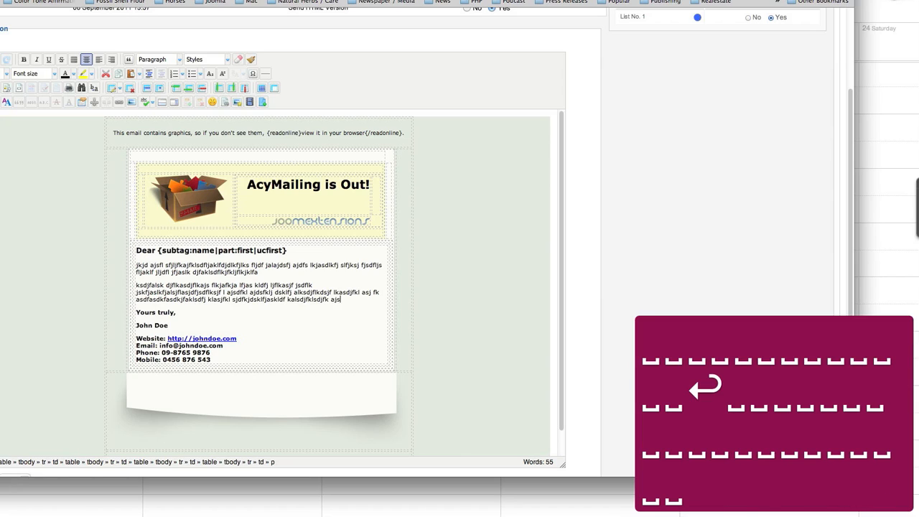
text(dkalj)
key(Return)
text(jsdkl)
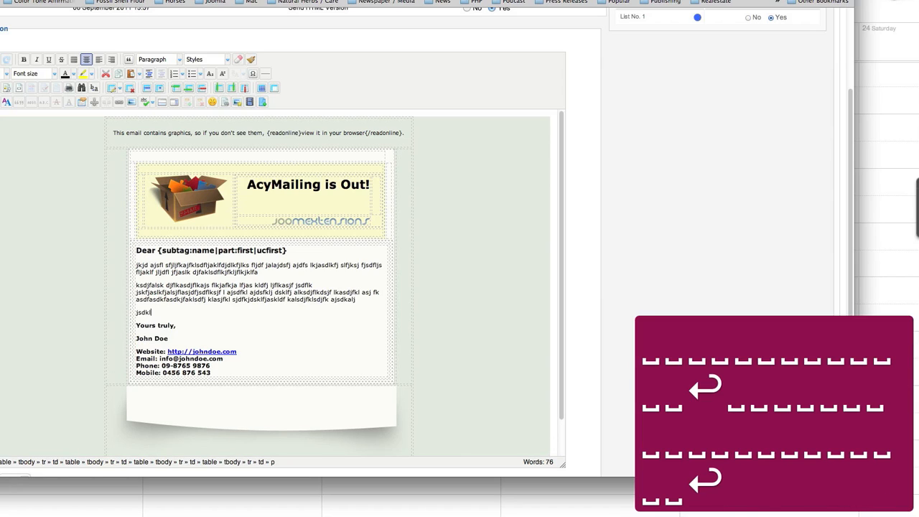
text(ja fjadjfk sjflkjdlkfjdkfj ldjfaljflkjsadlk)
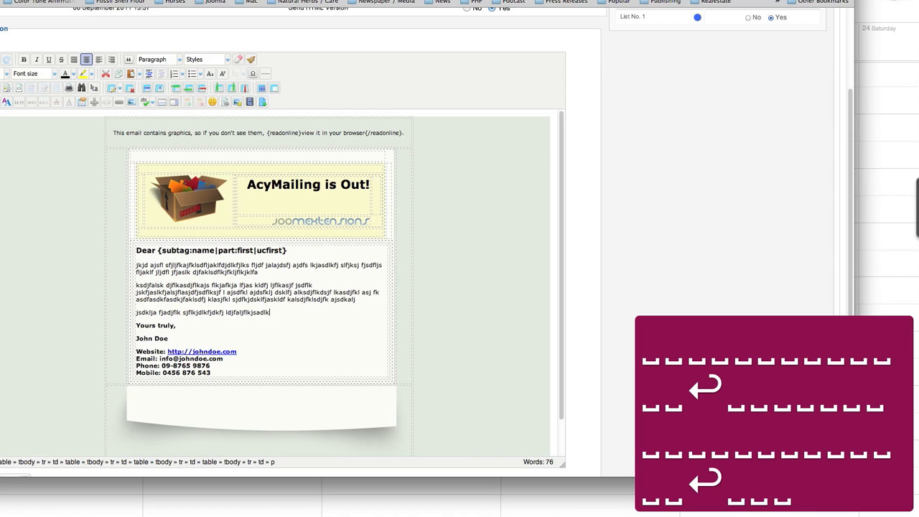
text(jflk djs lkfjdskjldsk jfksjdklj sldjfalksdj af ksdjfkl jsdflkjdsklj fjalkdf )
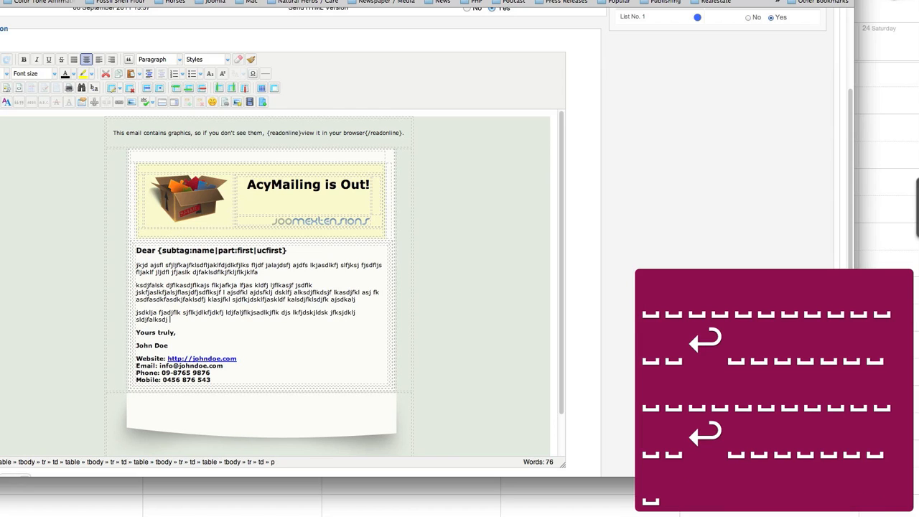
text(lksdjfk lasjf ldsj lfkjsdklf akdsjfljasfld)
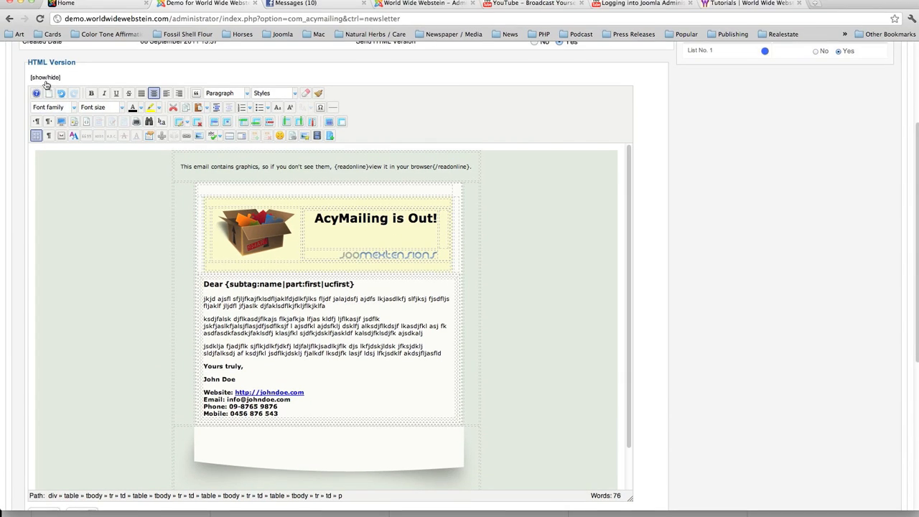
- Examine the newsletter body's HTML source and return to the visual editor
click(0, 44)
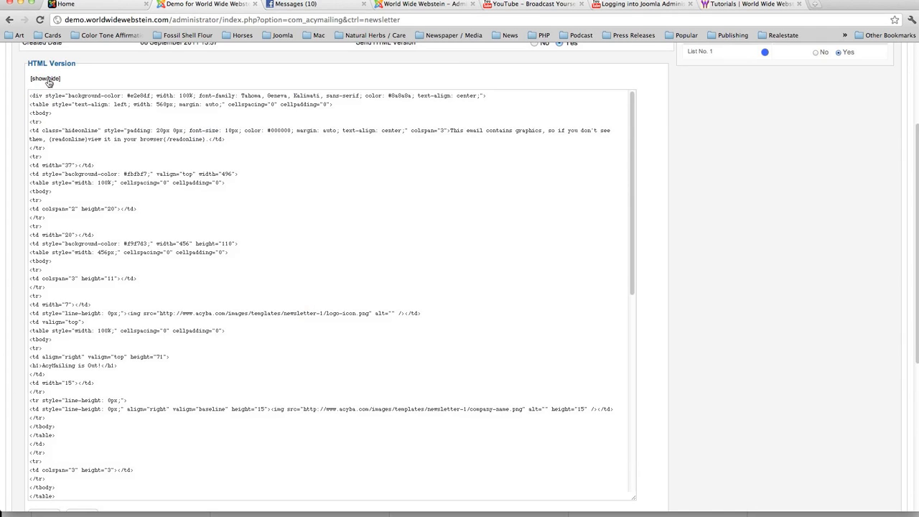
click(47, 79)
click(47, 79)
click(48, 79)
click(47, 79)
click(48, 79)
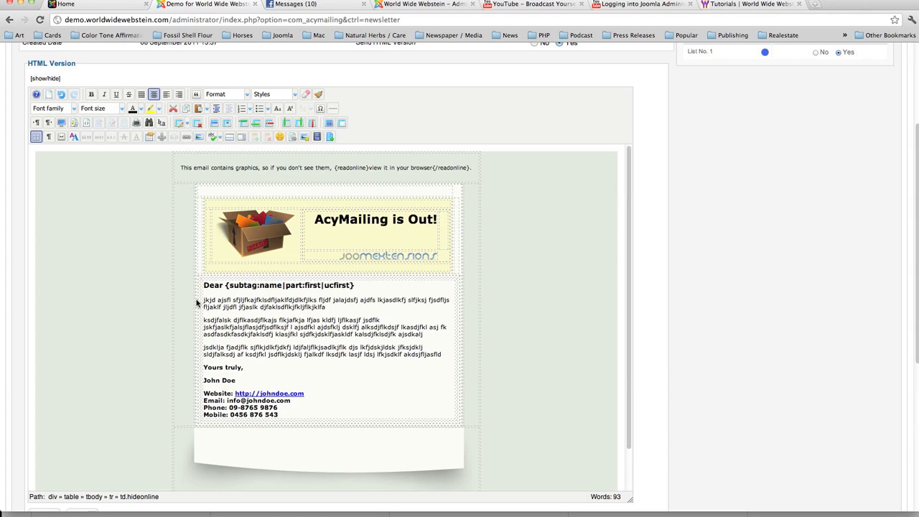
- Justify the three filler paragraphs and add a new line reading "Heading" after the first paragraph
drag(203, 300, 452, 351)
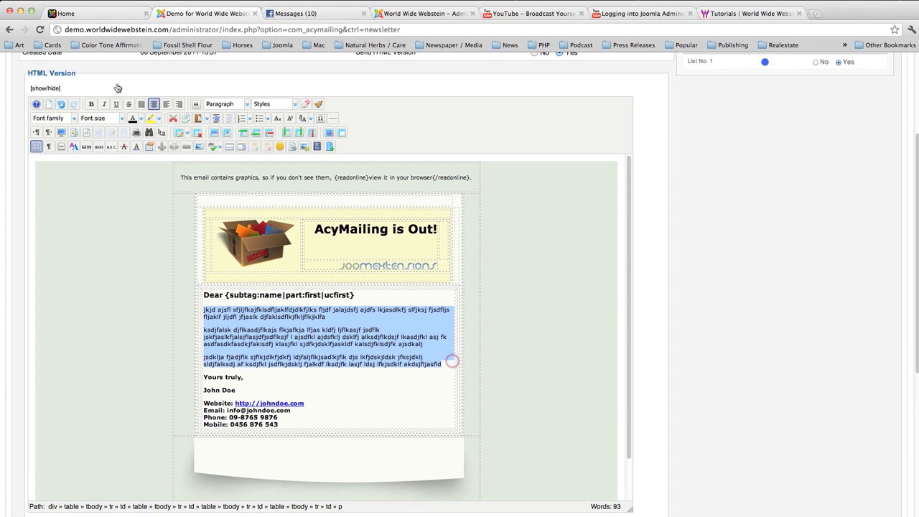
click(141, 94)
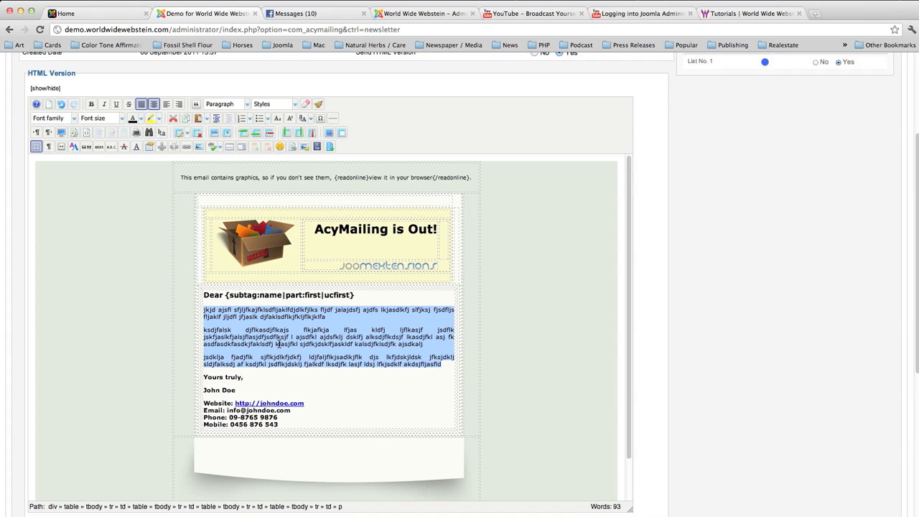
click(325, 320)
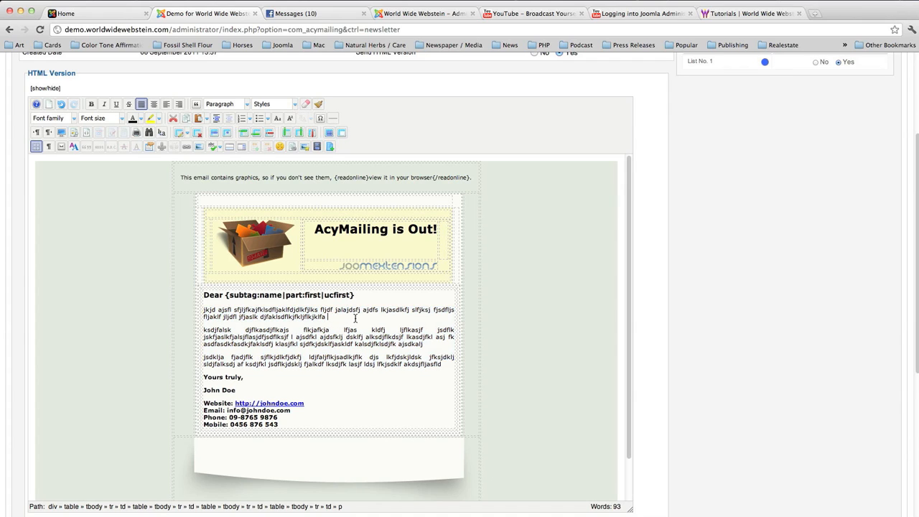
key(Return)
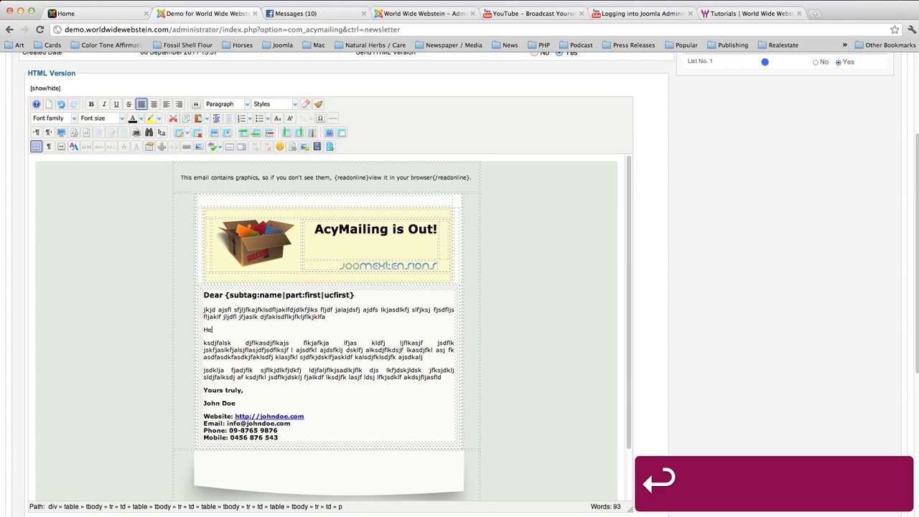
text(Heading )
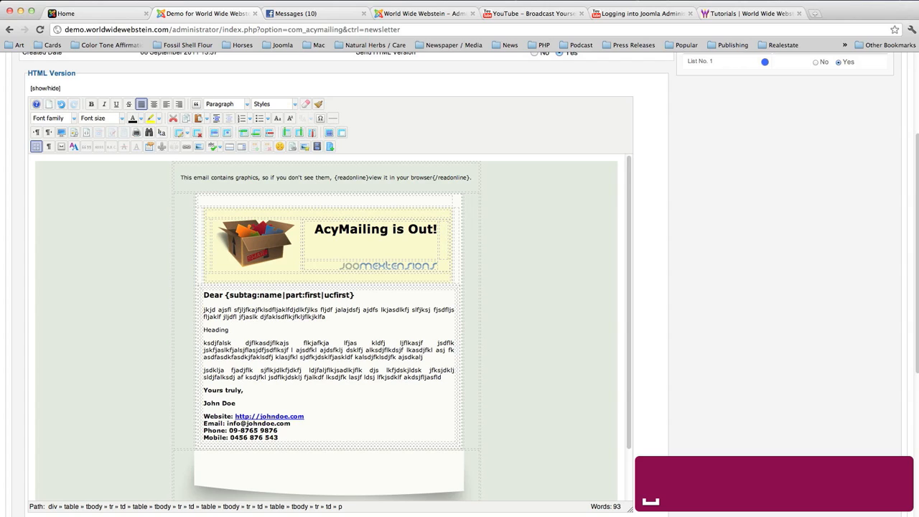
- Complete the heading line as "Heading 1" and add a line reading "Heading 2" directly below it
text(1)
key(Return)
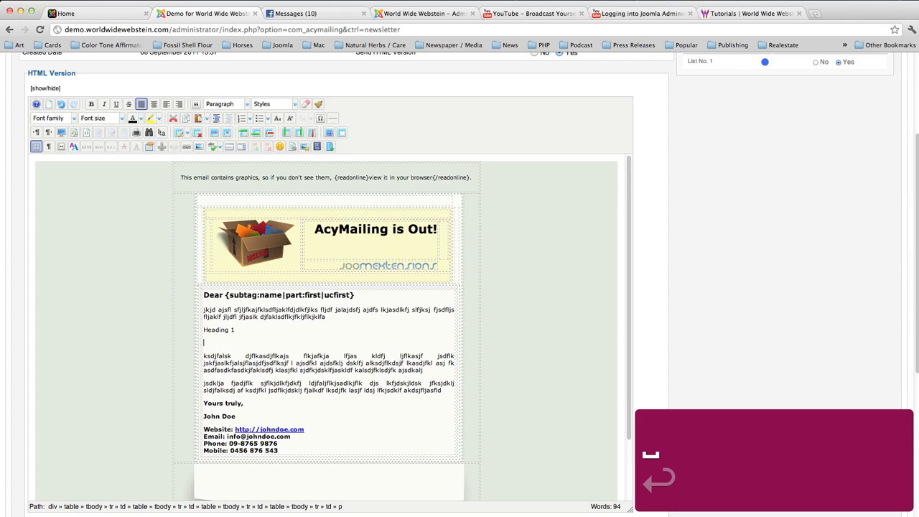
text(Heading 2)
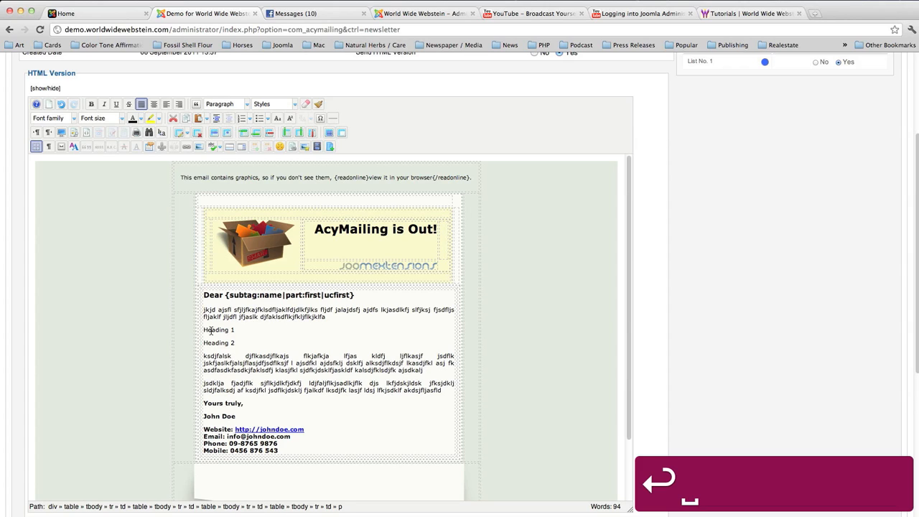
- Format the "Heading 1" line as Heading 1 and the "Heading 2" line as Heading 2
drag(203, 331, 239, 330)
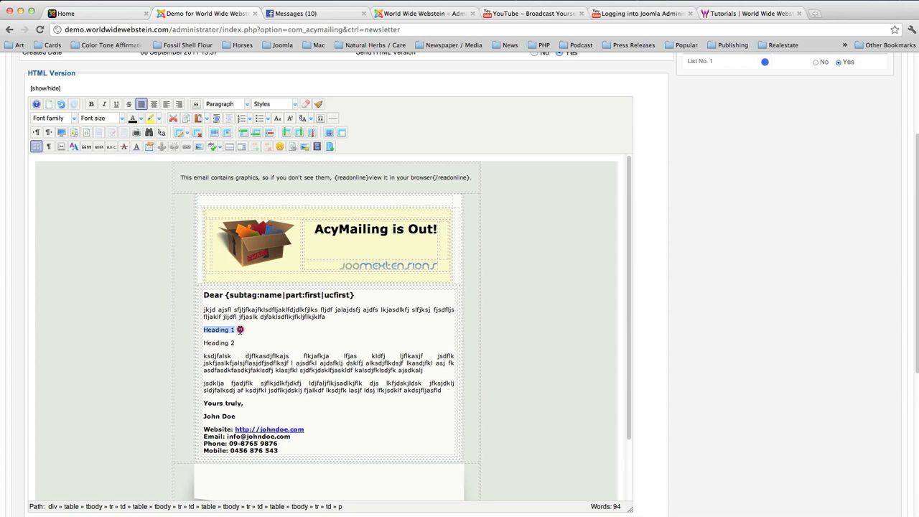
click(222, 105)
click(226, 176)
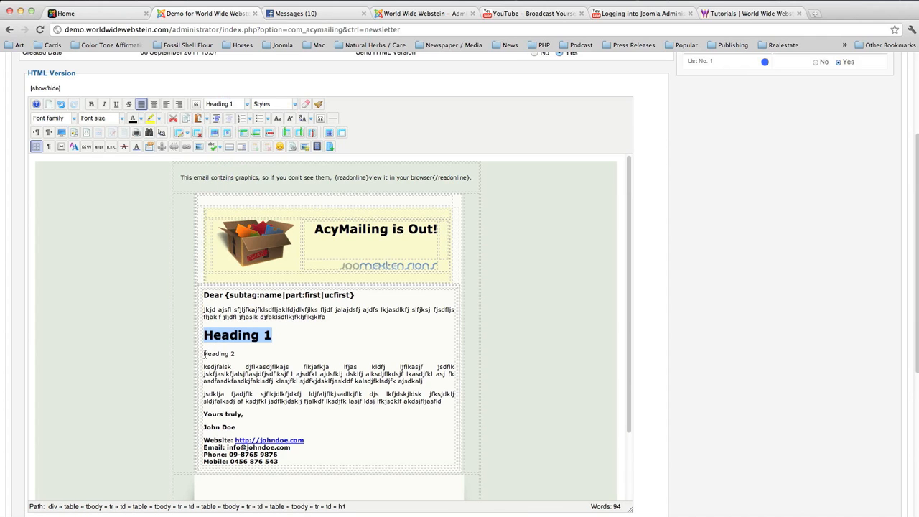
drag(204, 353, 234, 353)
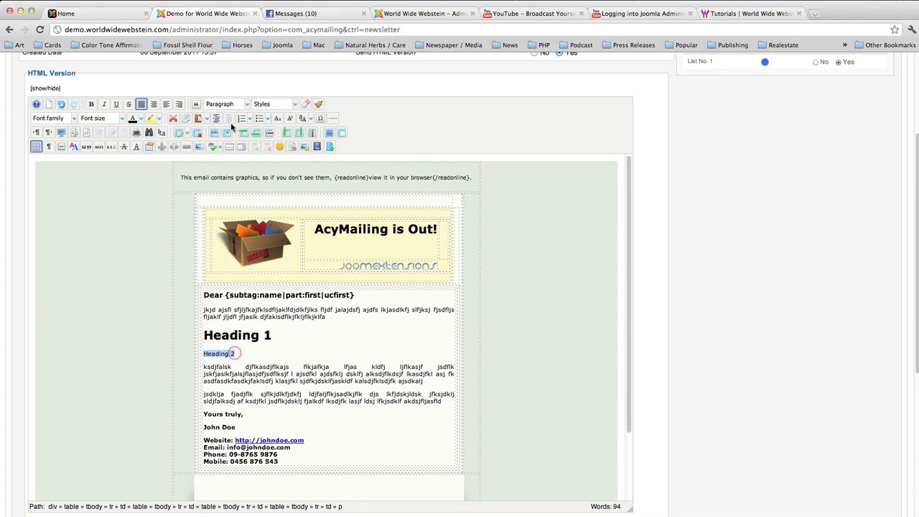
click(222, 104)
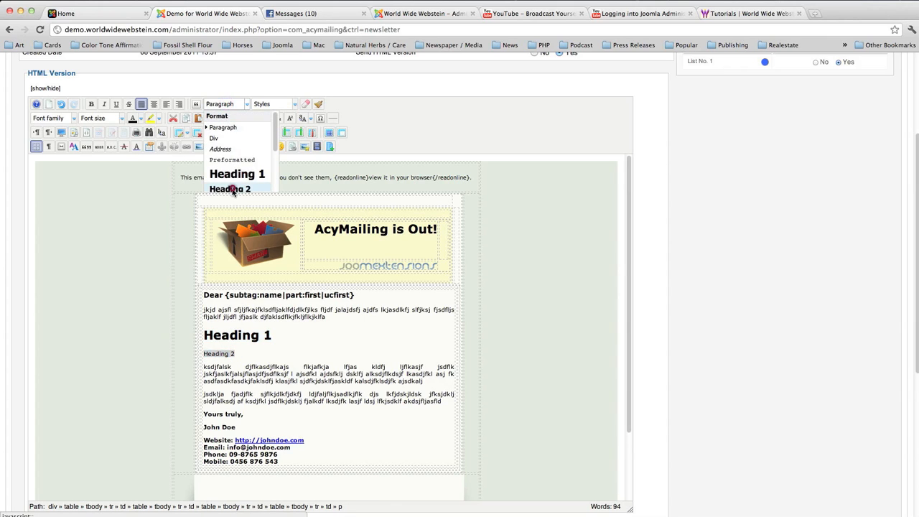
click(232, 190)
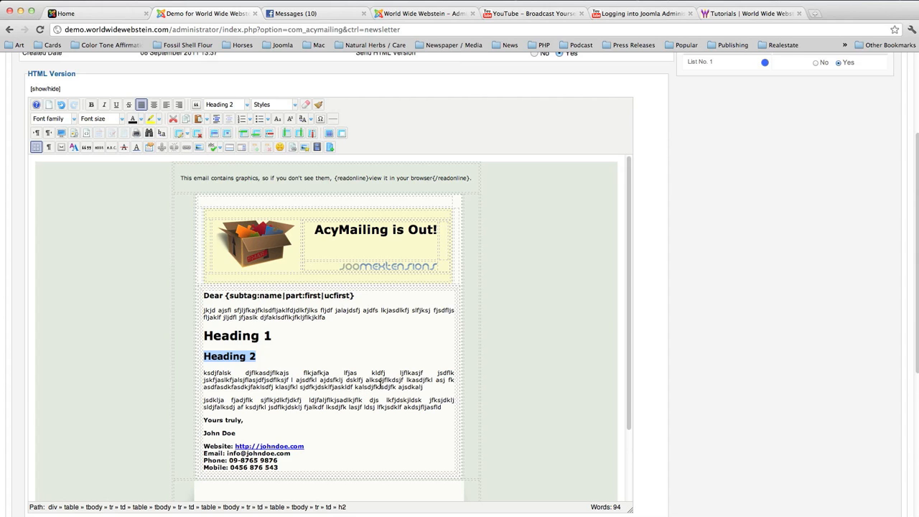
- Start an image insertion at the beginning of the paragraph below "Heading 2" and select www_143x60.png from the newsletter folder
scroll(761, 270, up, 3)
scroll(761, 270, up, 2)
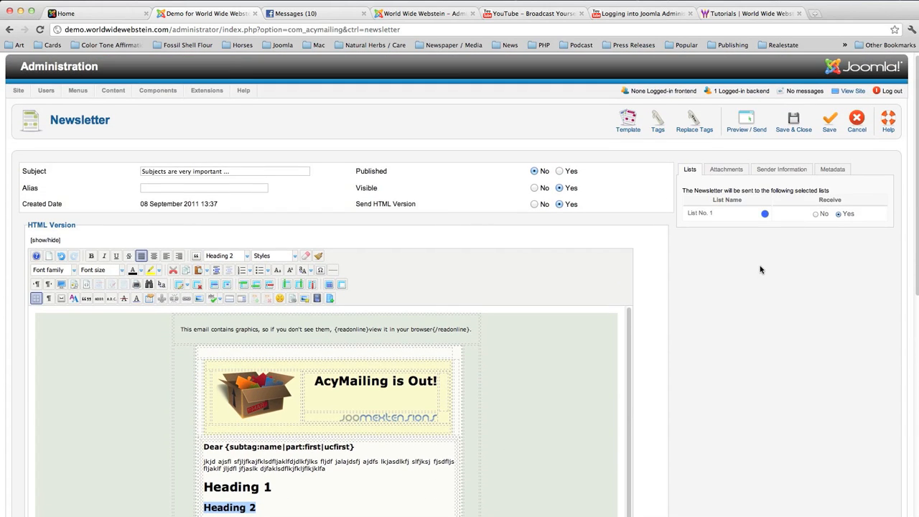
scroll(761, 270, down, 5)
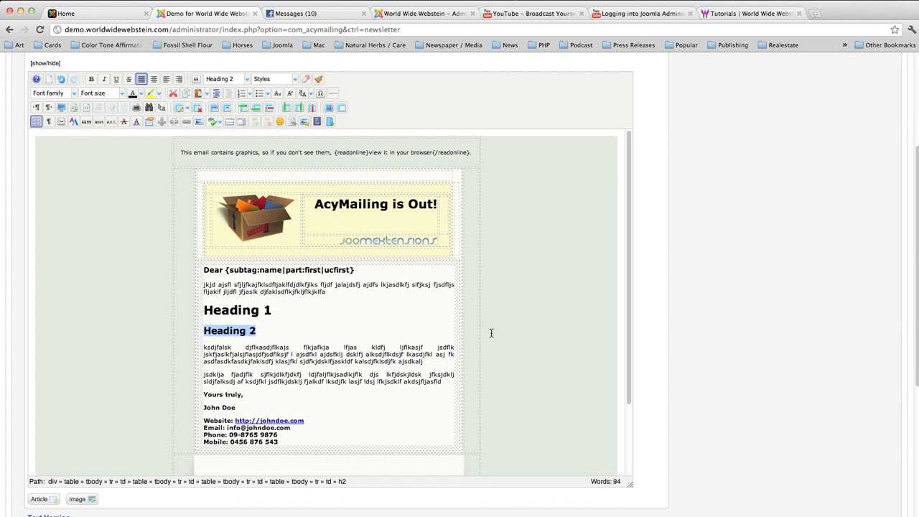
click(204, 347)
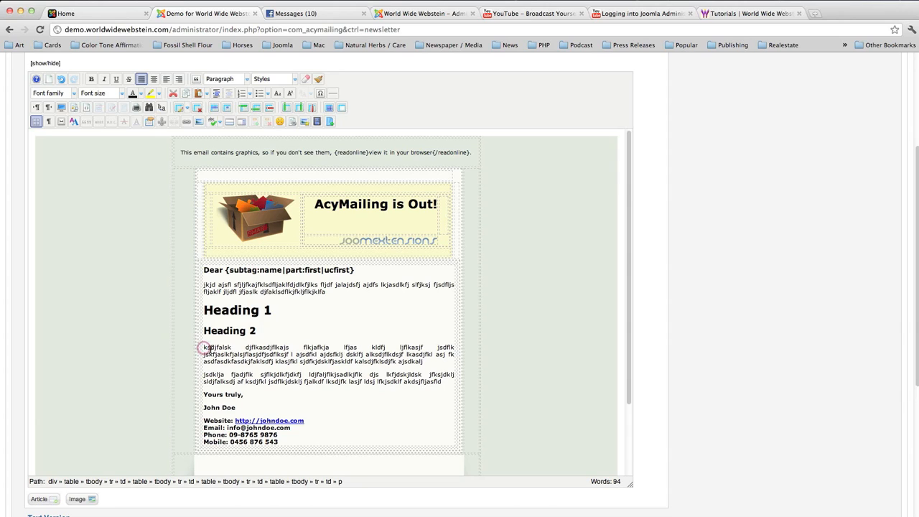
click(203, 348)
click(204, 348)
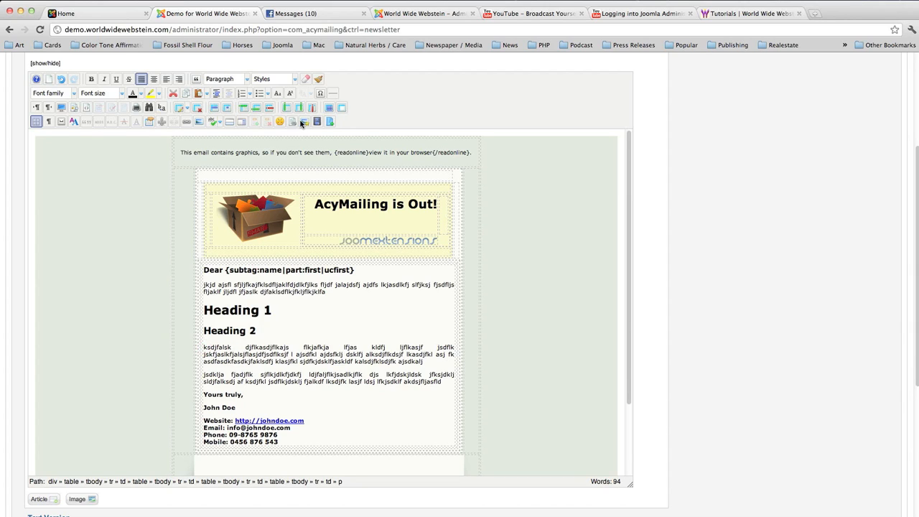
click(199, 122)
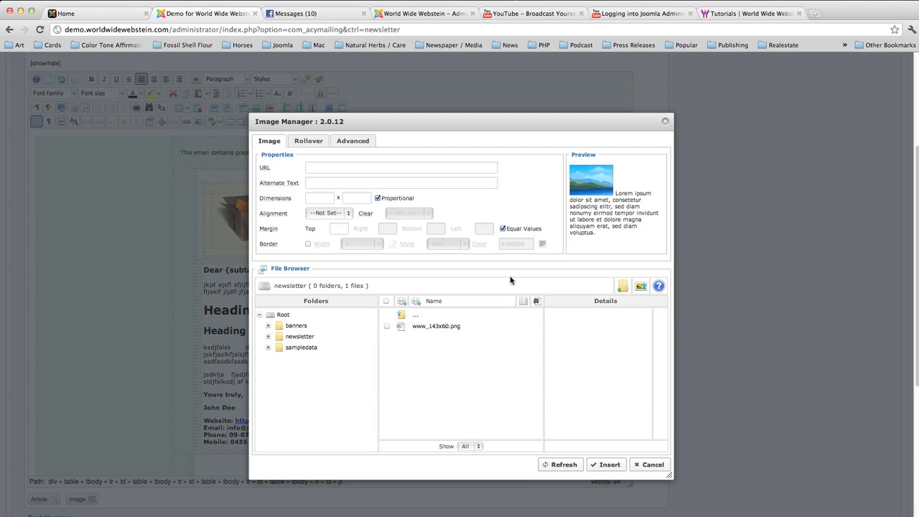
click(286, 336)
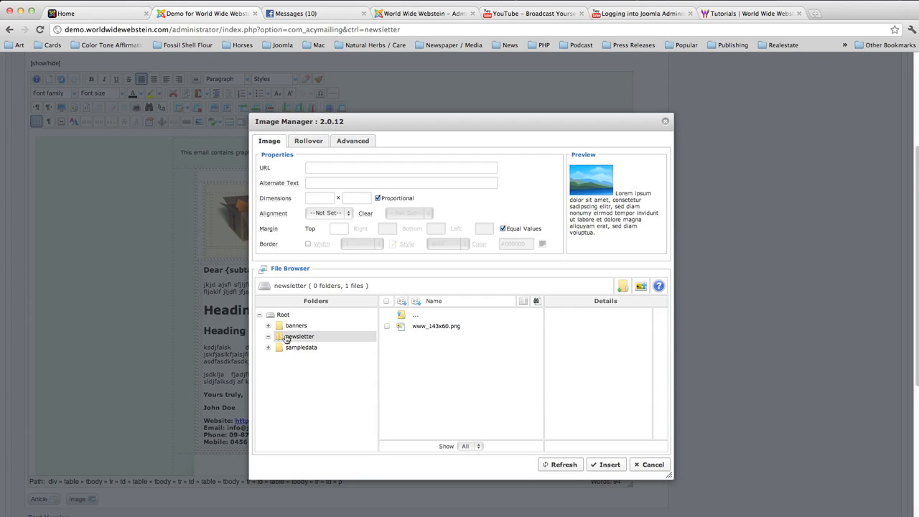
click(437, 327)
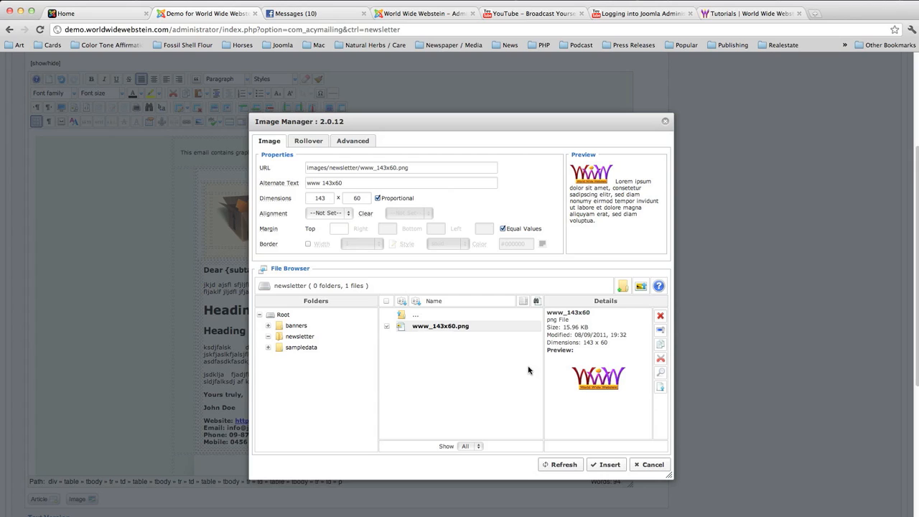
click(641, 288)
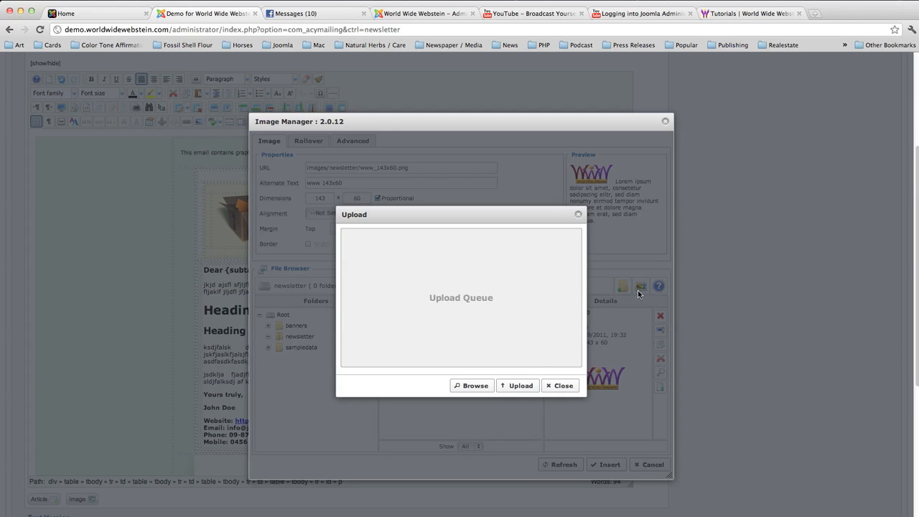
click(474, 386)
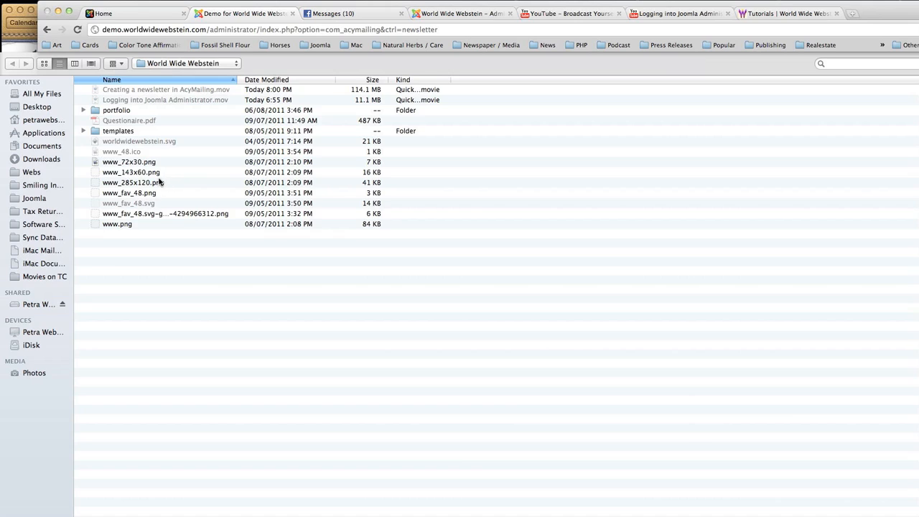
click(128, 225)
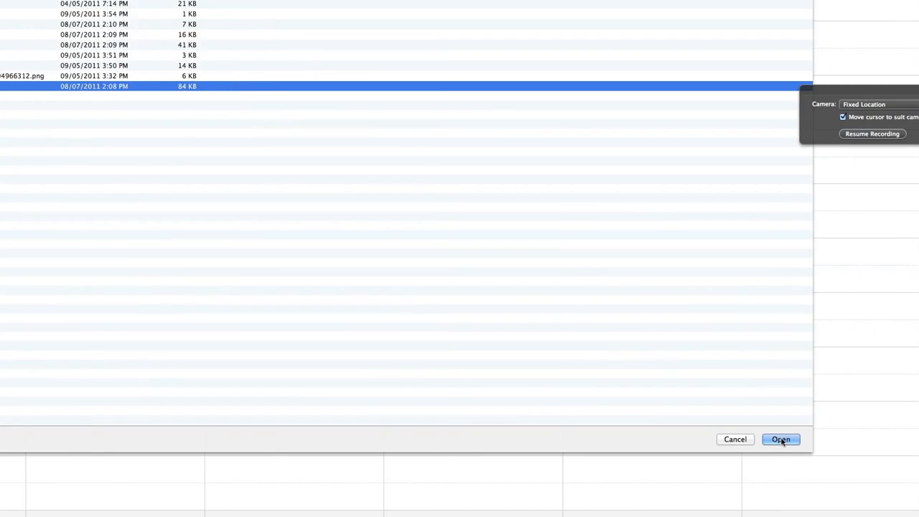
click(781, 439)
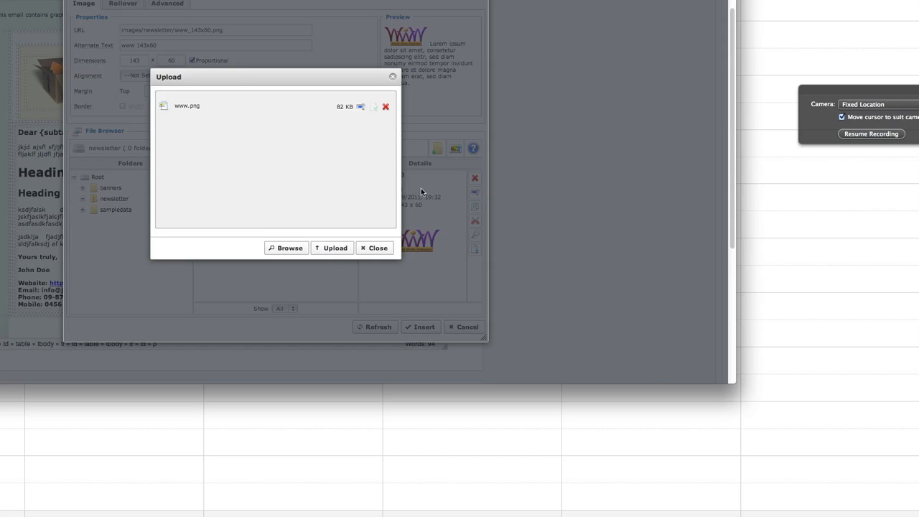
click(330, 249)
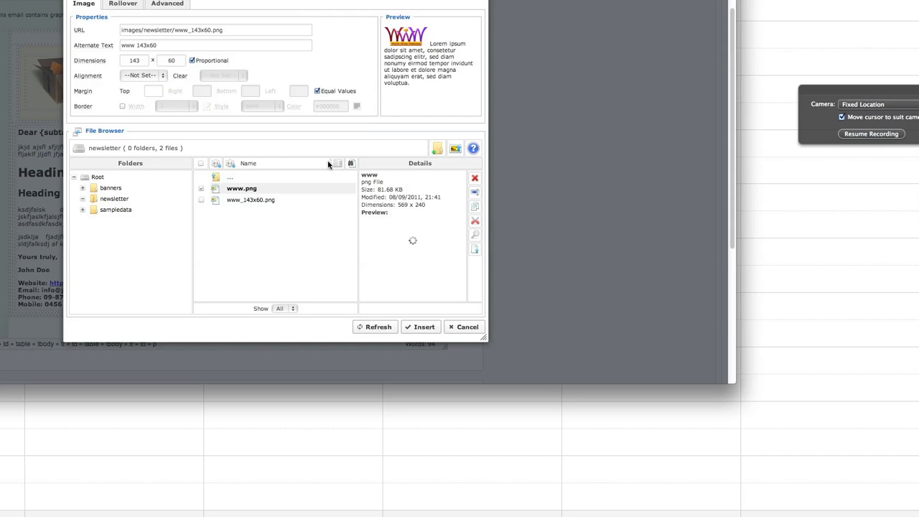
click(248, 191)
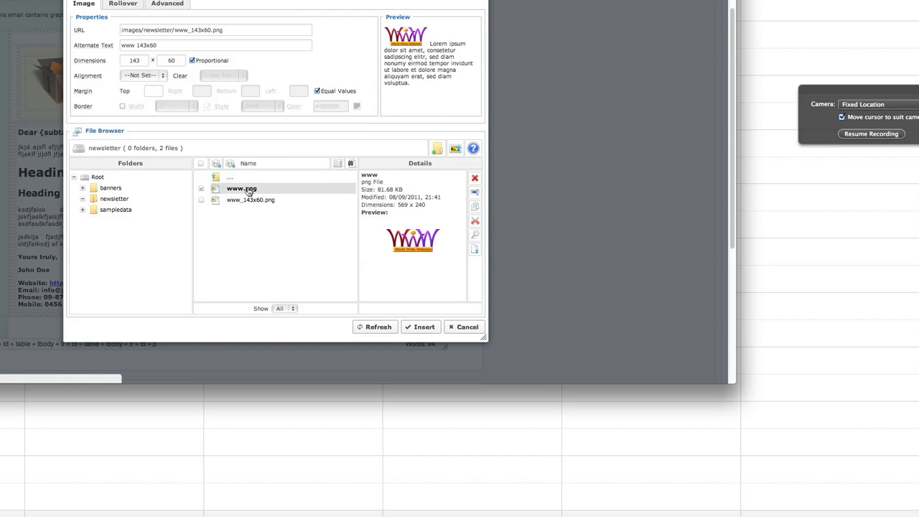
click(248, 191)
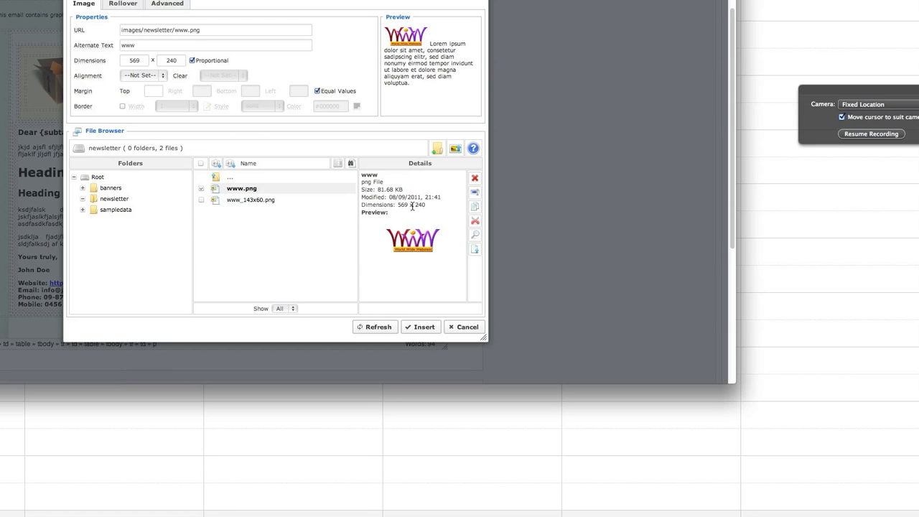
click(261, 201)
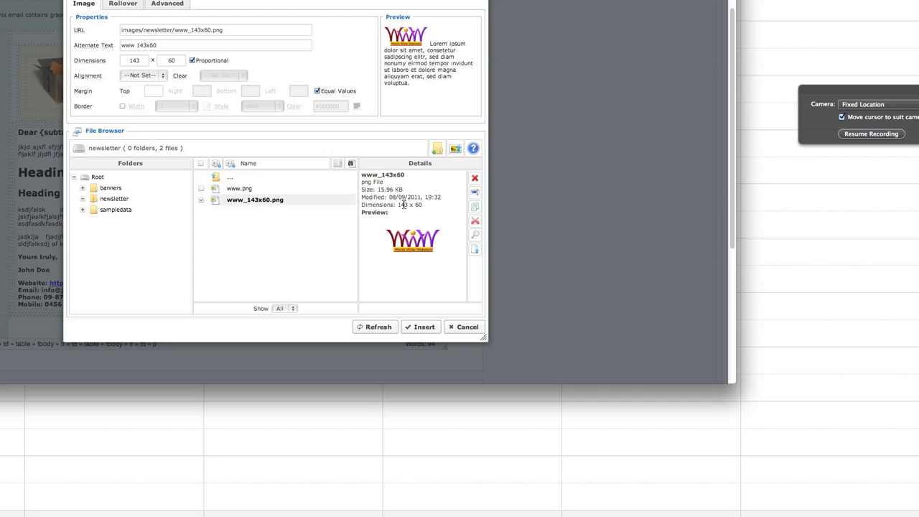
click(239, 190)
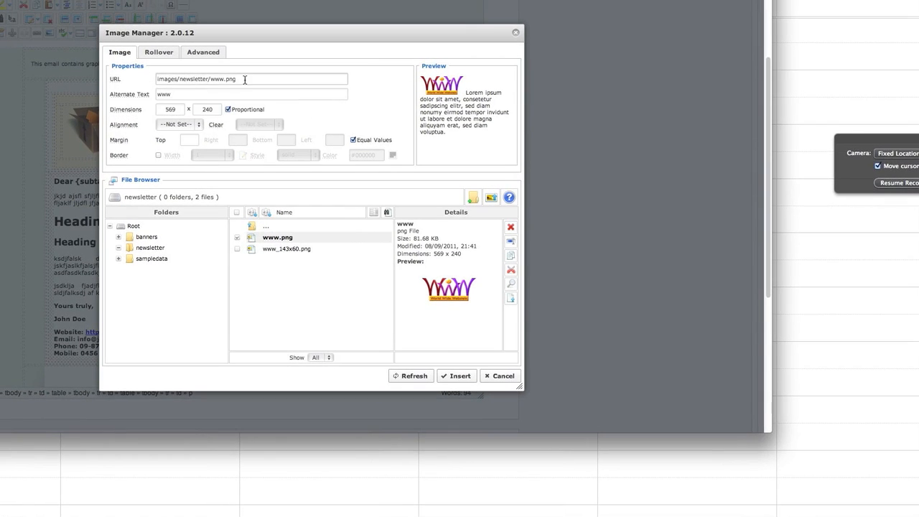
- Set the image's alternate text to "Webstien" and its width to 200, keeping the proportions
click(203, 92)
click(177, 94)
double_click(178, 94)
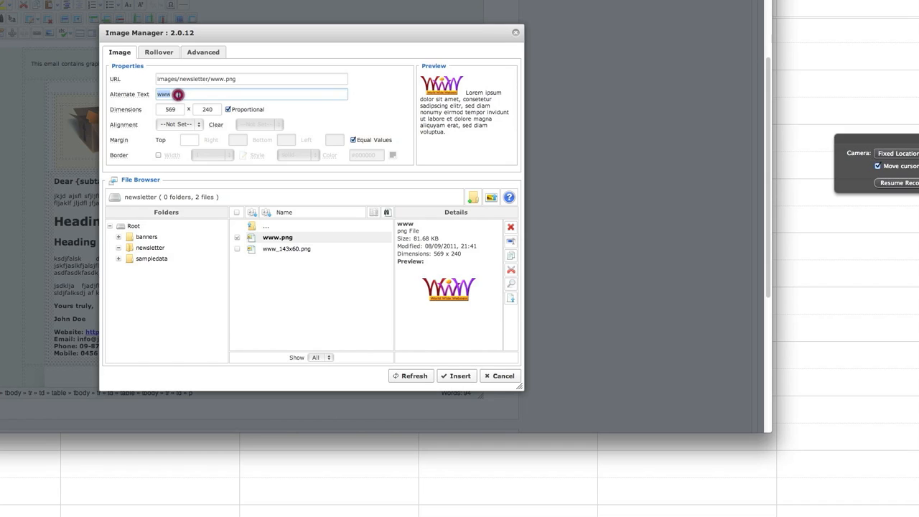
text(Webstien)
double_click(177, 109)
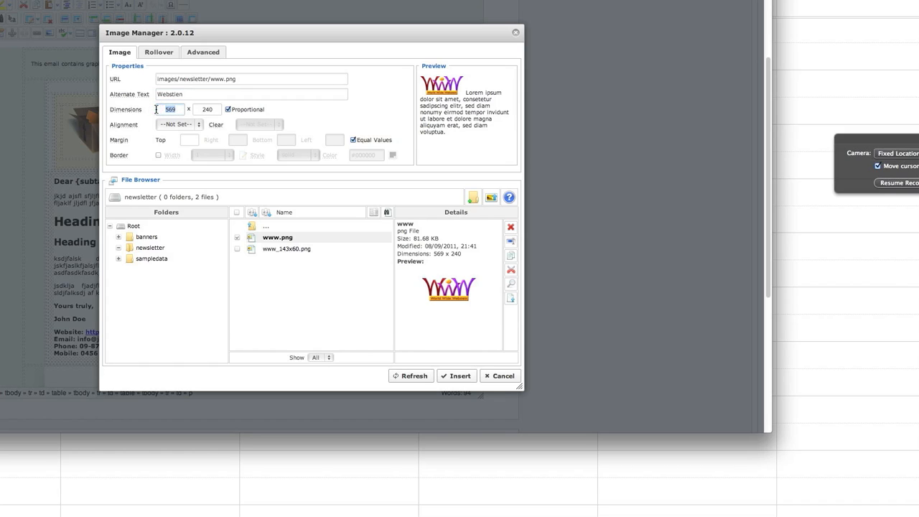
text(200)
key(Tab)
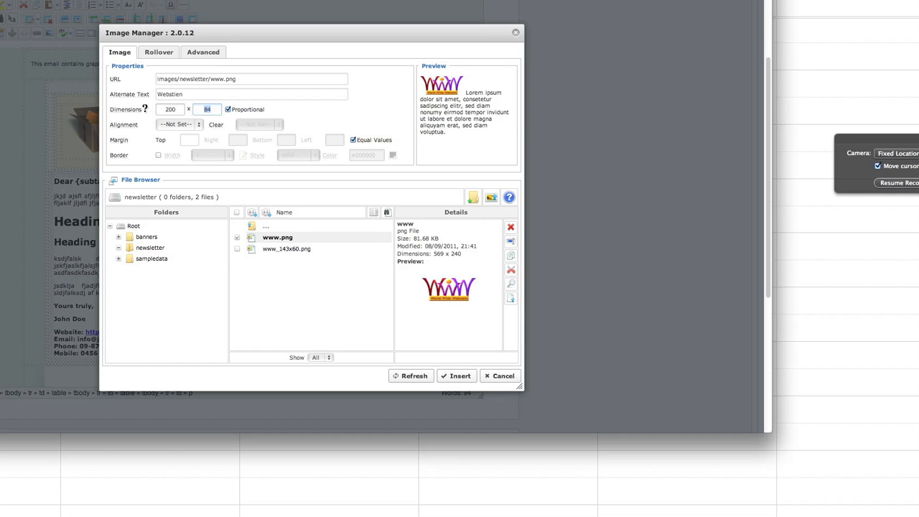
- Align the image to the right and give it unequal margins of 10 at the bottom and 10 at the left
click(185, 126)
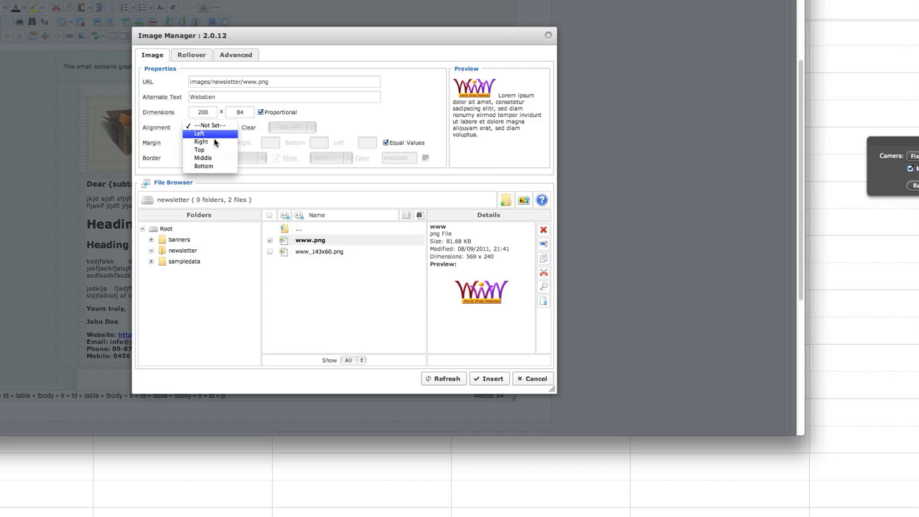
click(214, 144)
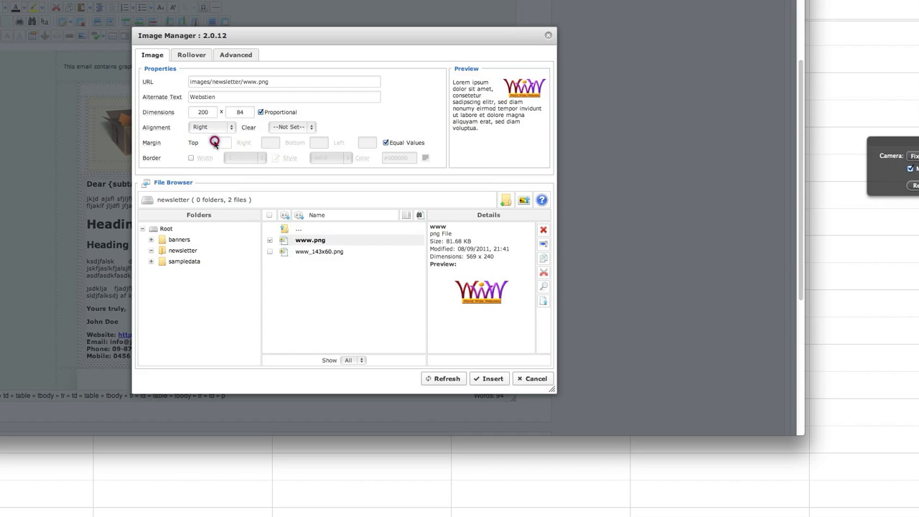
mouse_move(164, 142)
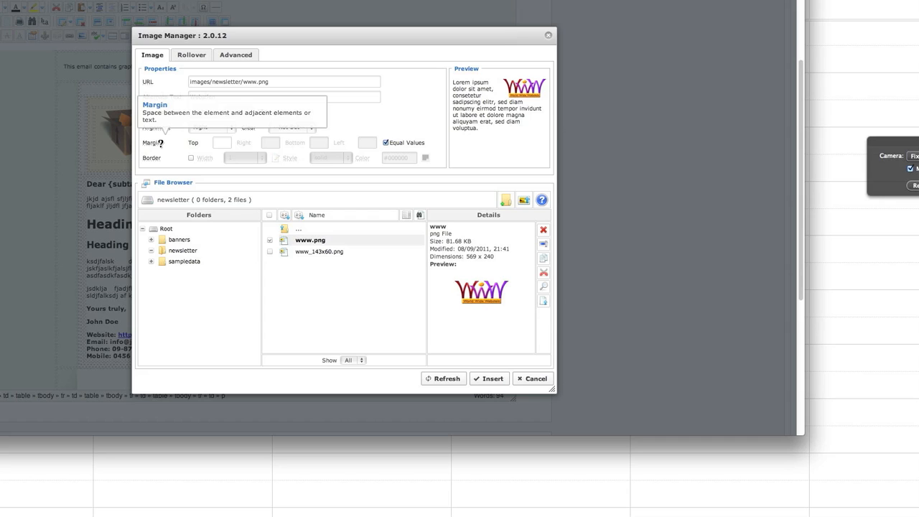
click(386, 143)
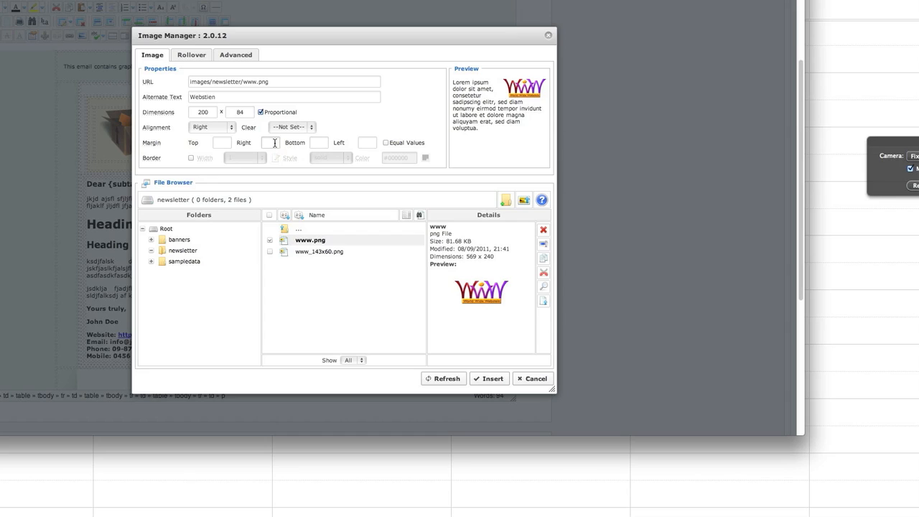
click(316, 142)
text(10)
click(367, 143)
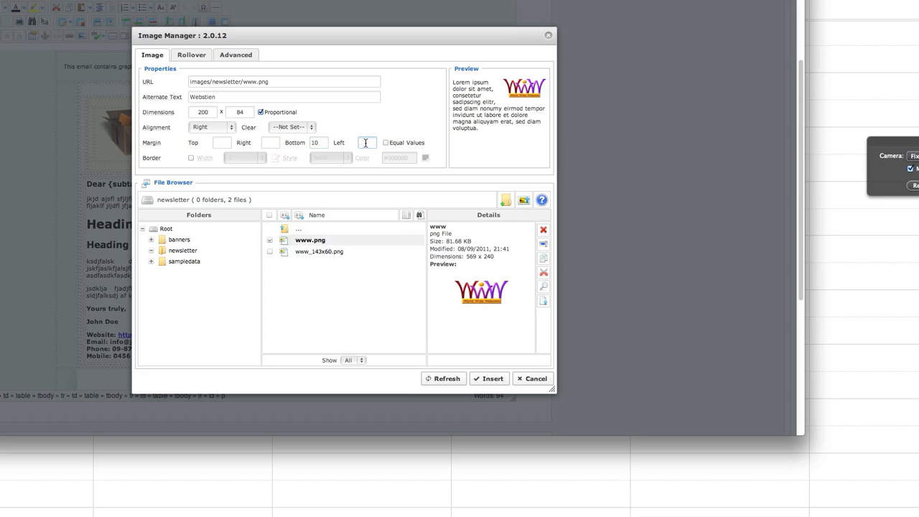
text(10)
- Preview the image with a border, turn the border off again, and insert the image into the newsletter
click(190, 158)
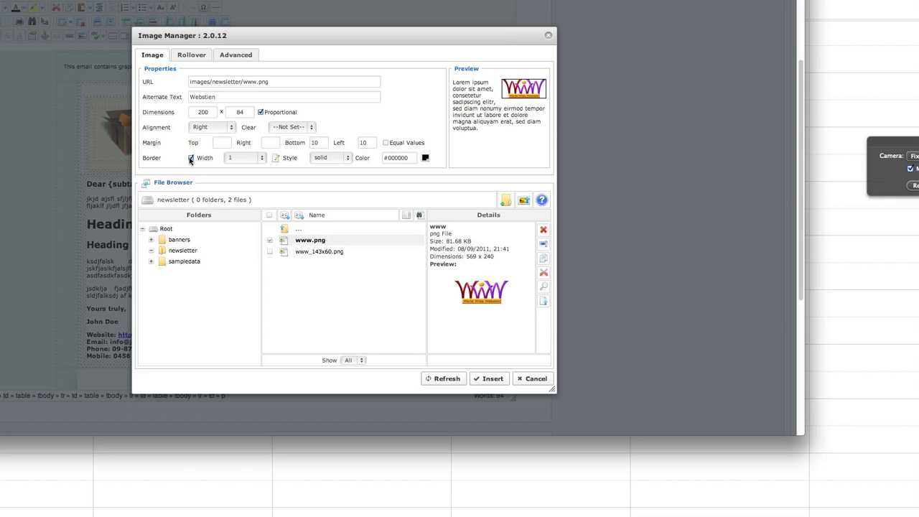
click(190, 158)
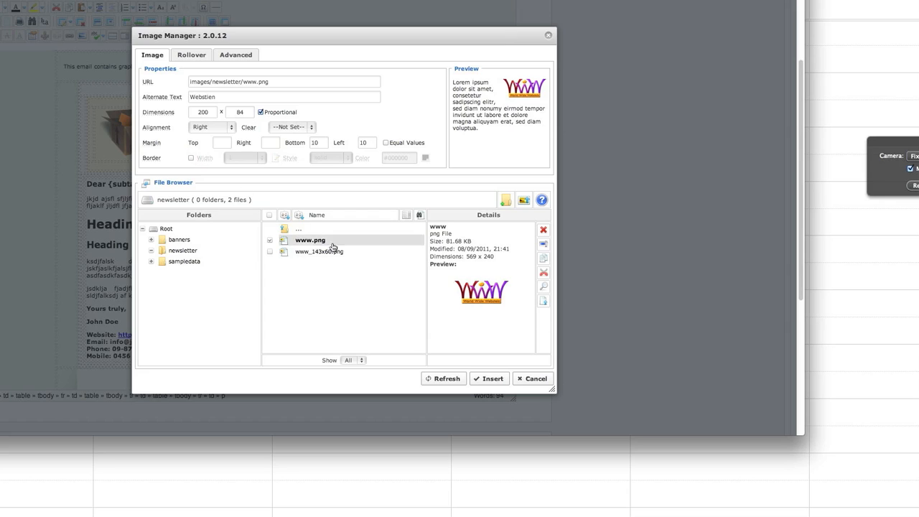
click(491, 379)
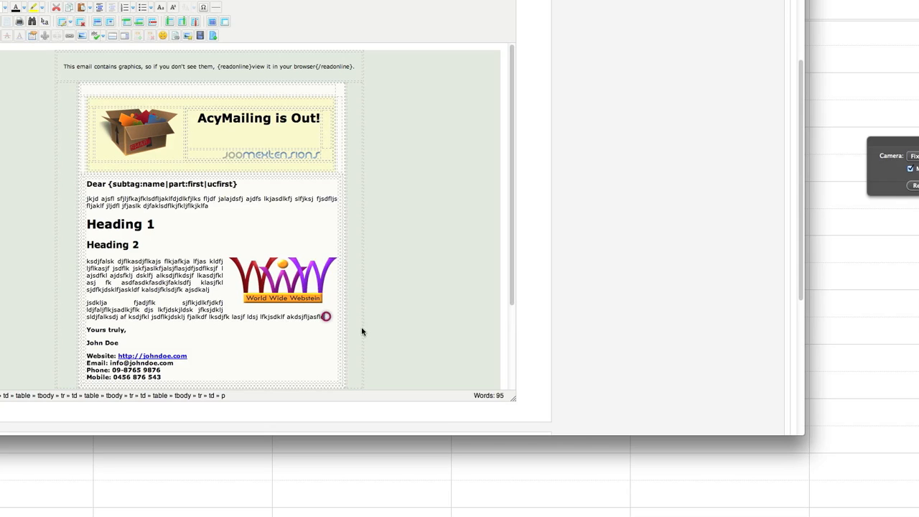
- Extend the last body paragraph beside the image with several more lines of random placeholder text, starting with "kj fasdkflkfjaslk"
text(kj fasdkflkfjaslk fjk)
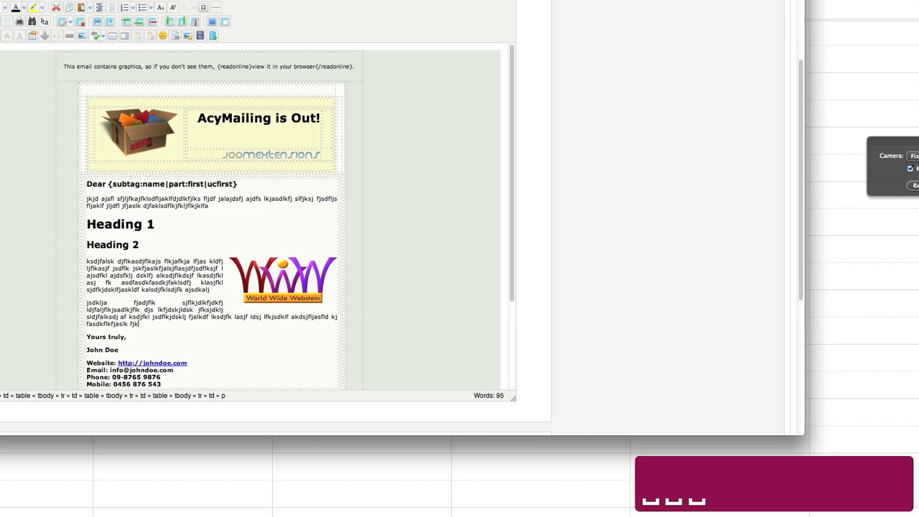
text(sjf lsdjfkjdflk aflkjdkfljsd fljdsf slkfjadsklfalkdsjf dsfjlk)
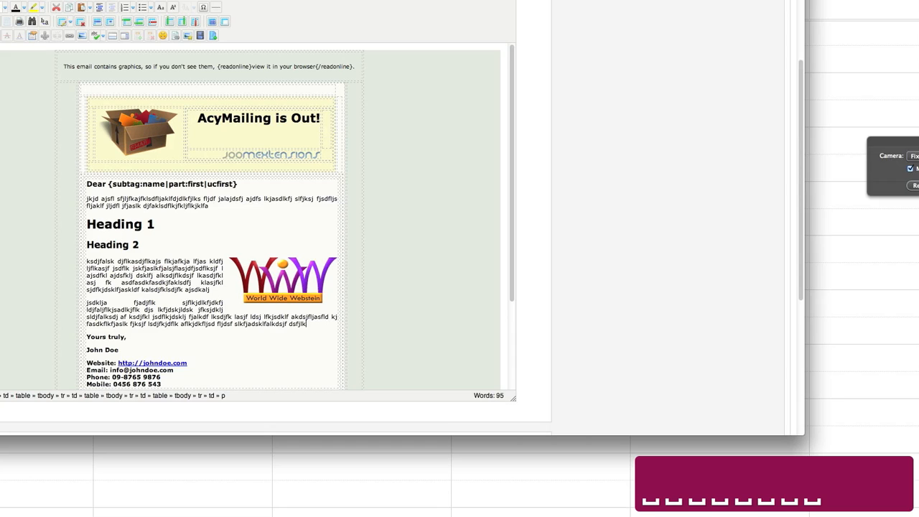
text(dsfj kaskdfj alksdfkladsjf skdfj asdfkasdj kjsdlkfj sljfks jfjasdf jsdljf lksjkasj)
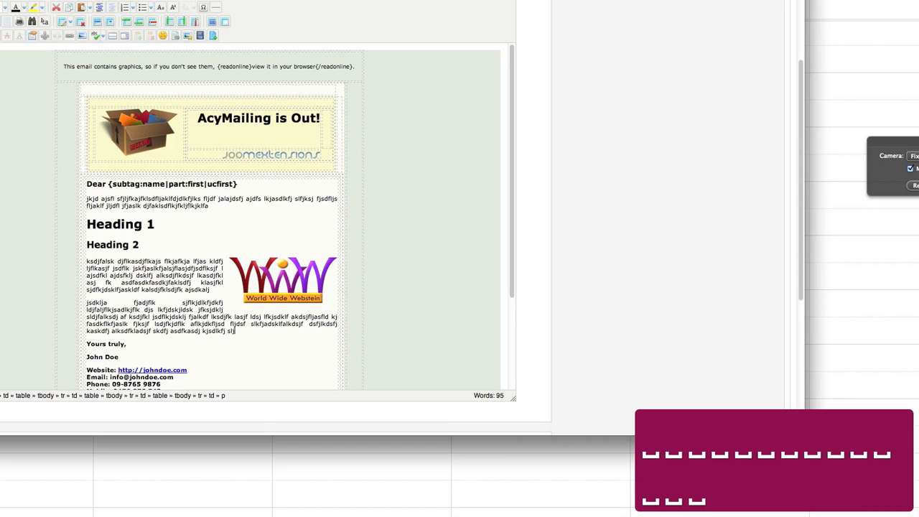
text(df ksdfklsd jfkls fasfkj skldfjdldfjk)
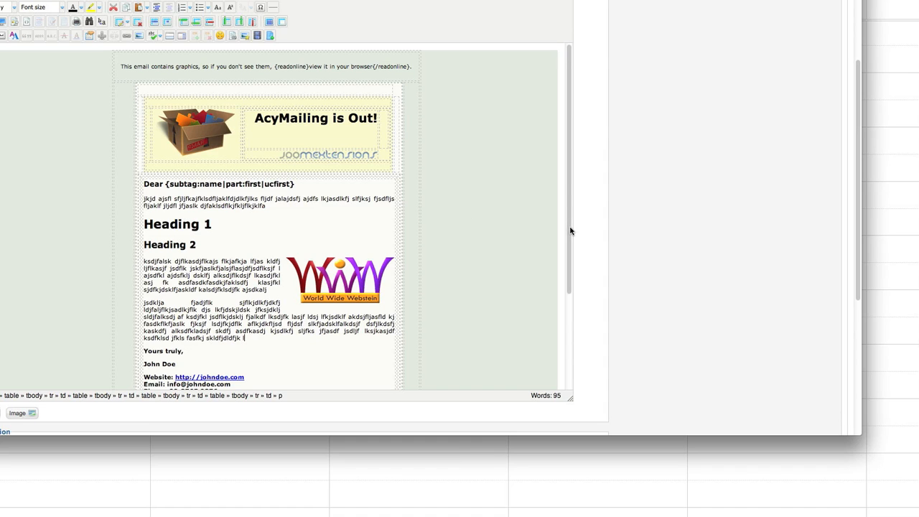
- Change the closing line above the signature to "Truly yours,"
drag(570, 231, 567, 270)
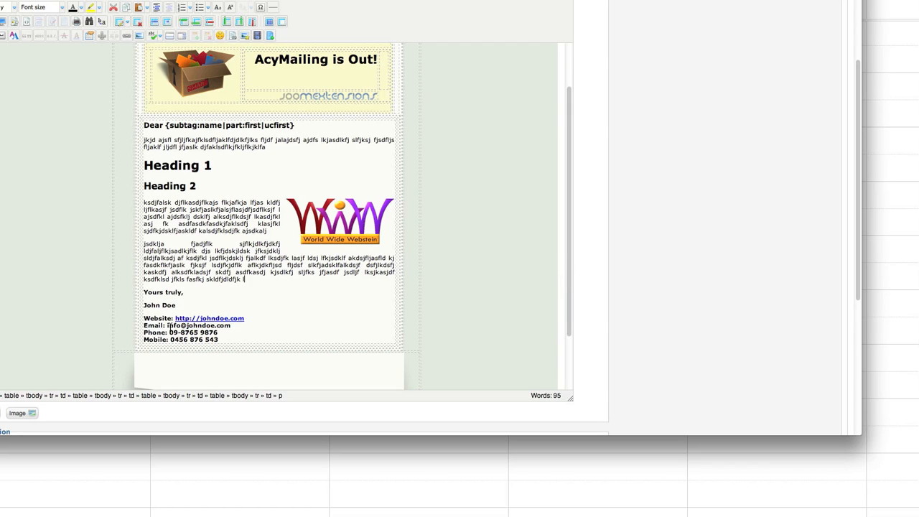
click(162, 293)
key(Right)
key(Right)
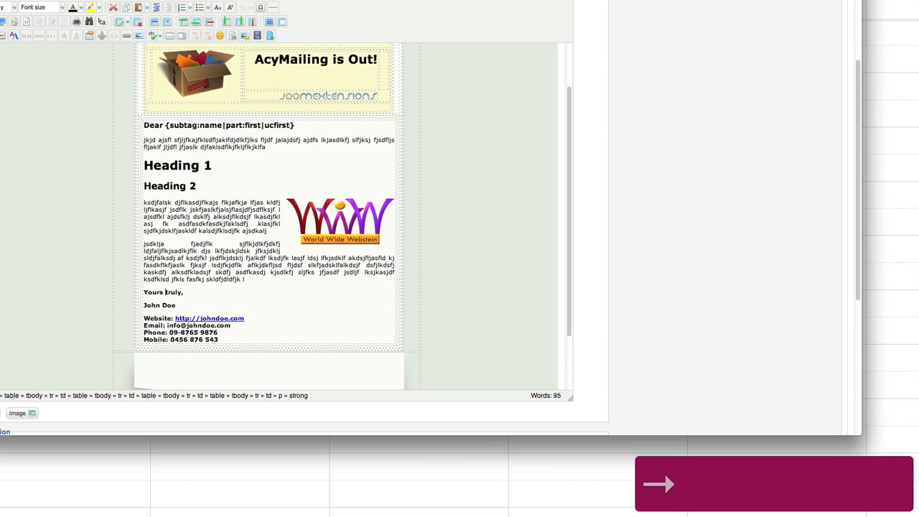
key(BackSpace)
key(BackSpace)
key(BackSpace)
key(BackSpace)
key(BackSpace)
key(BackSpace)
key(BackSpace)
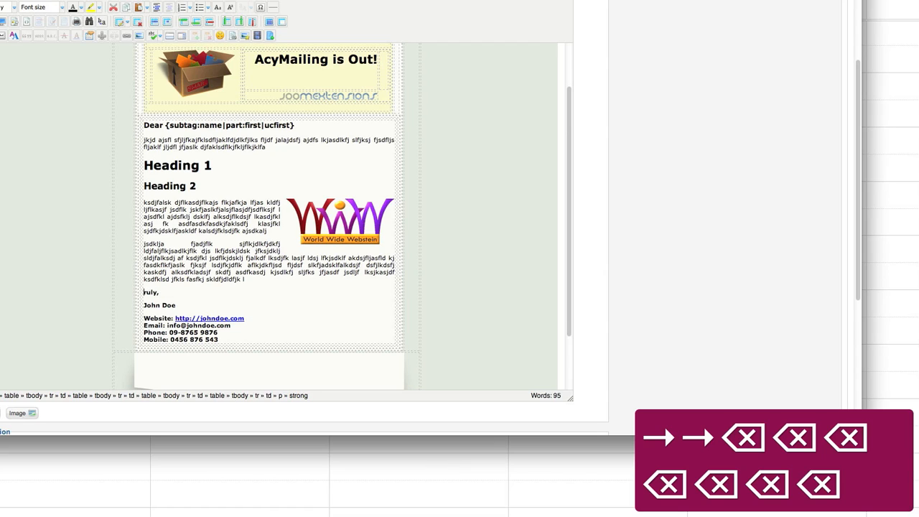
text(T)
key(Right)
key(Right)
key(Right)
key(Right)
text(yours)
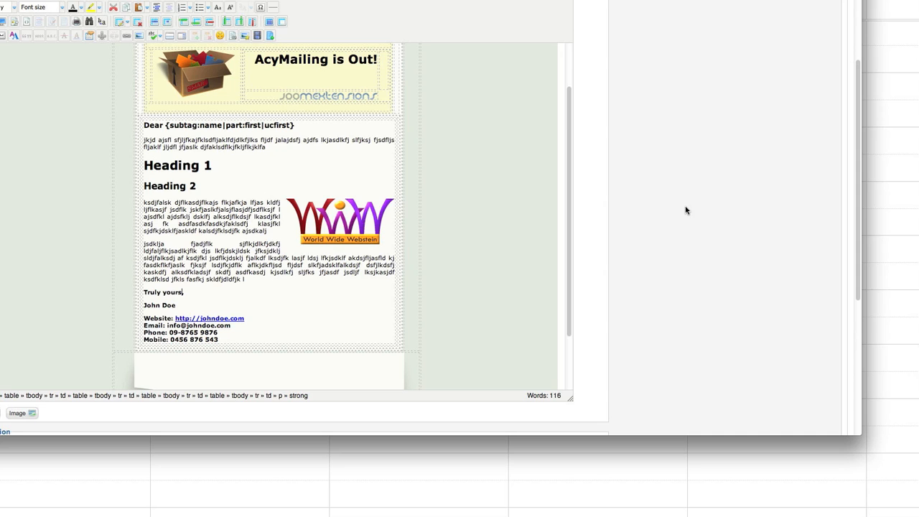
- Preview the finished newsletter, check its layout, and send a test of the HTML version to the preselected recipient
scroll(686, 211, up, 5)
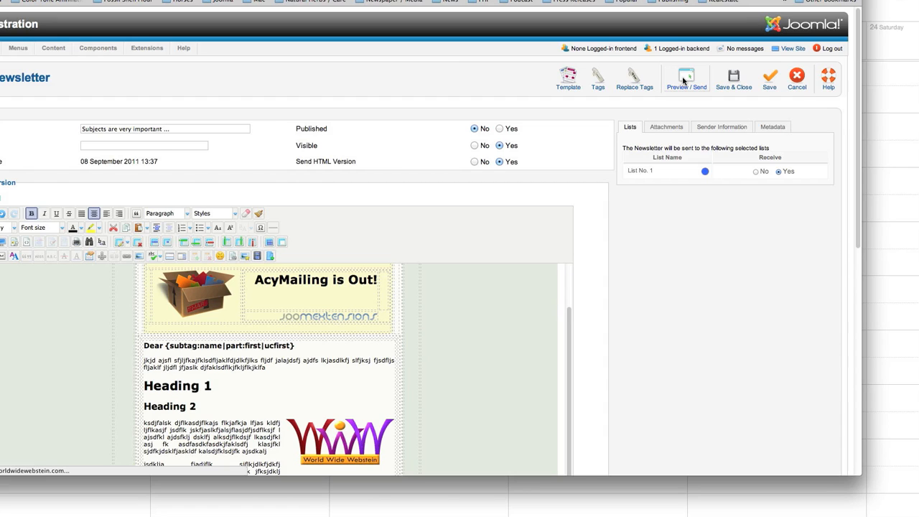
click(683, 81)
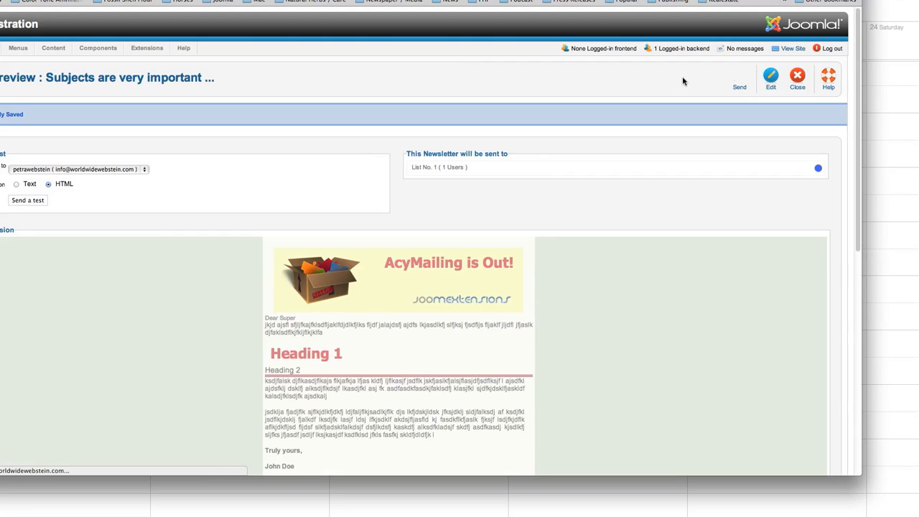
scroll(679, 323, down, 5)
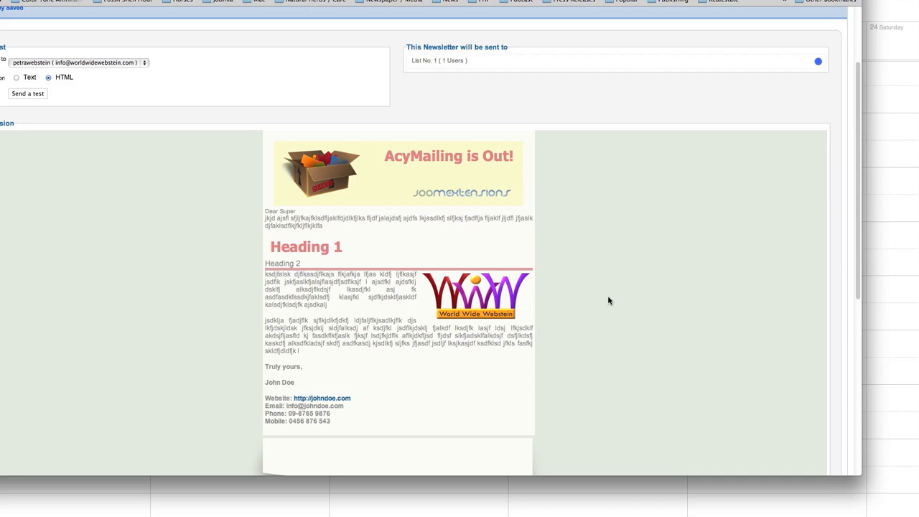
scroll(608, 302, down, 5)
scroll(609, 300, up, 7)
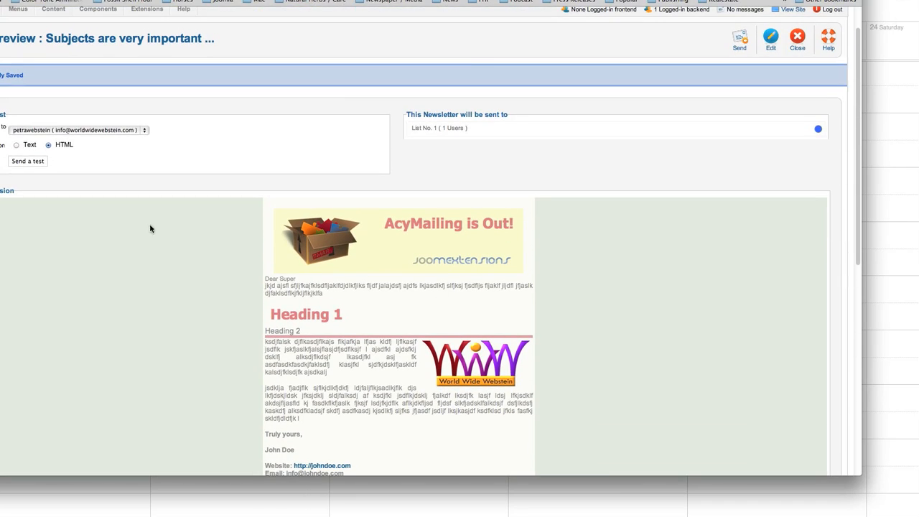
click(76, 161)
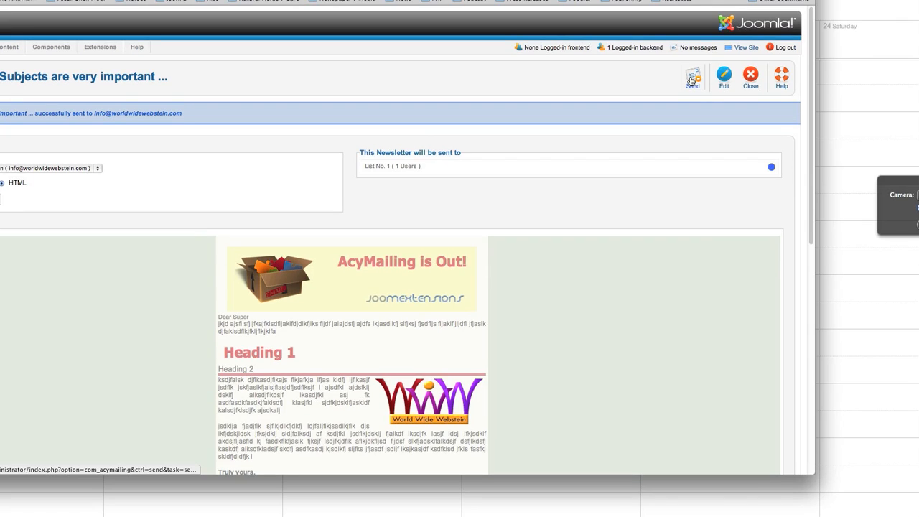
- Send the newsletter to the subscribers of List No. 1 and close the send report
click(692, 79)
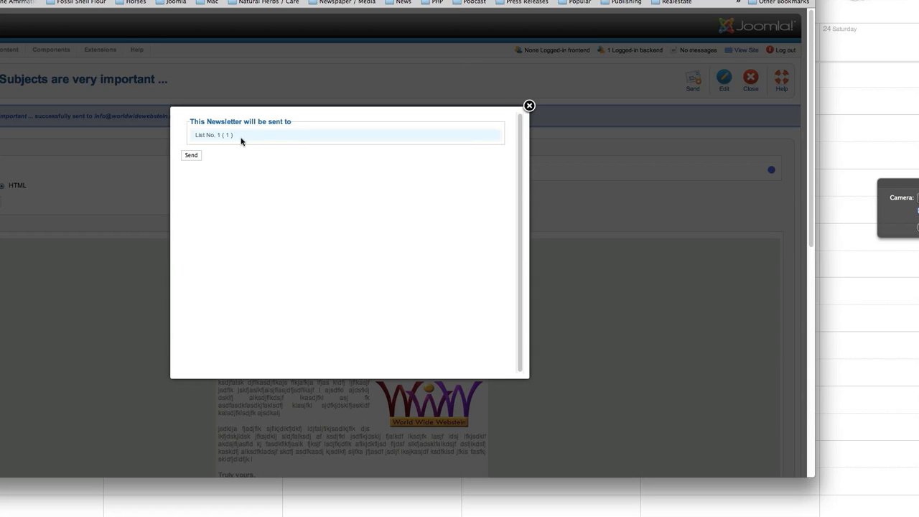
click(195, 157)
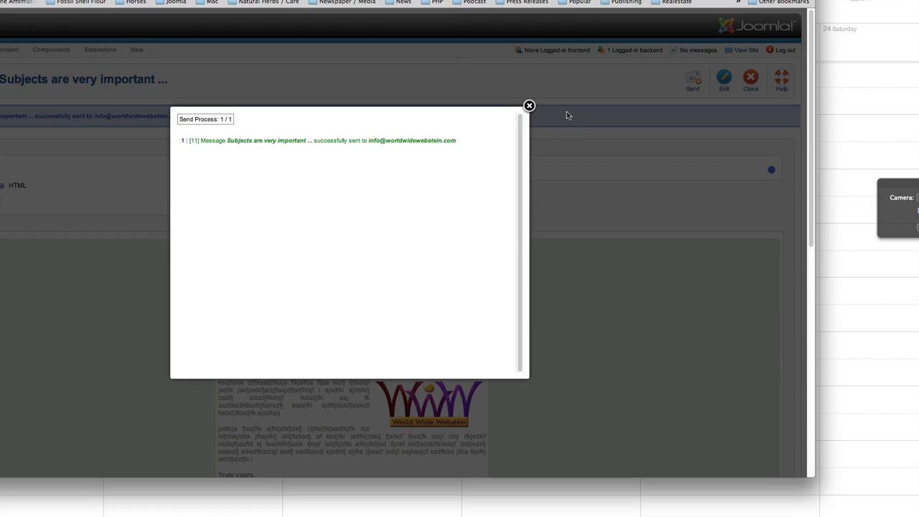
click(529, 107)
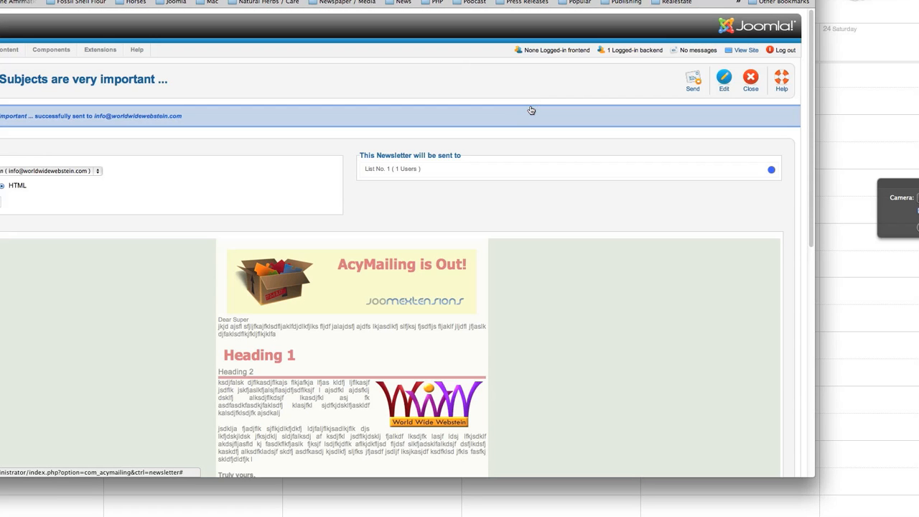
- Leave the preview and check the e-mail opens for "Subjects are very important ..." in the newsletter statistics
click(750, 80)
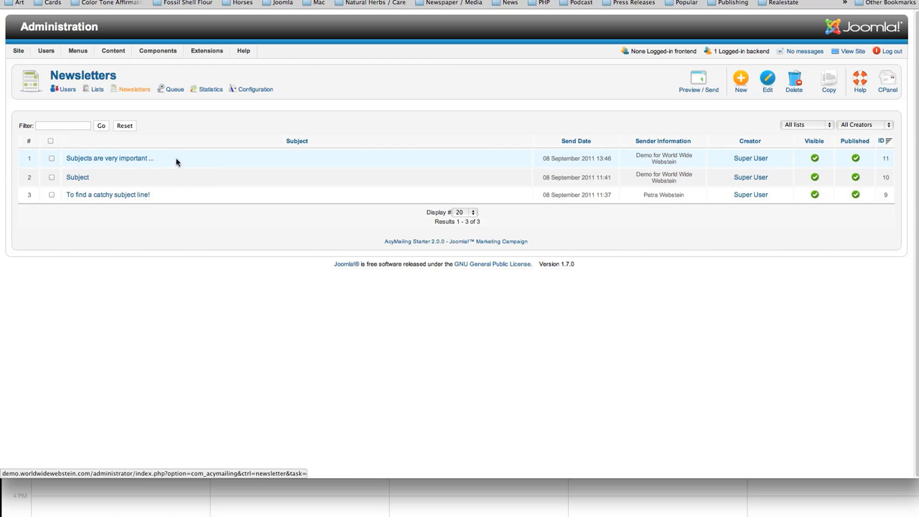
click(211, 89)
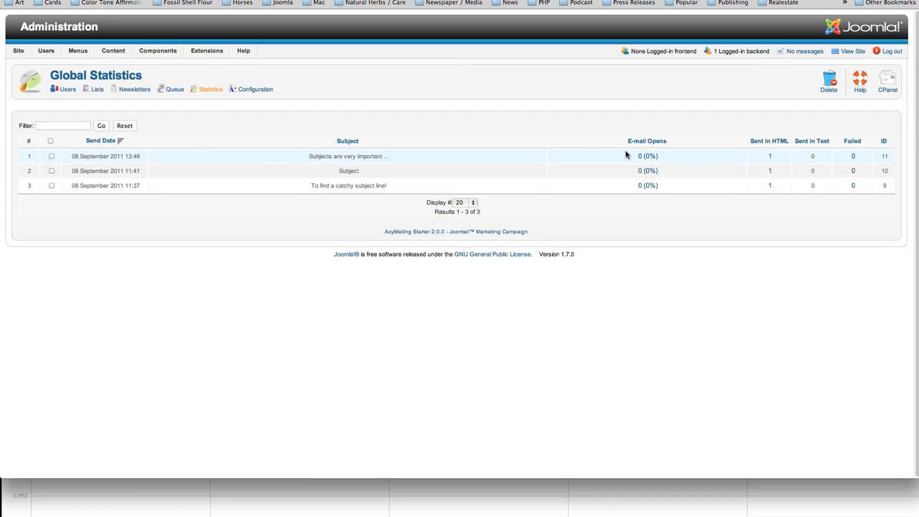
mouse_move(646, 158)
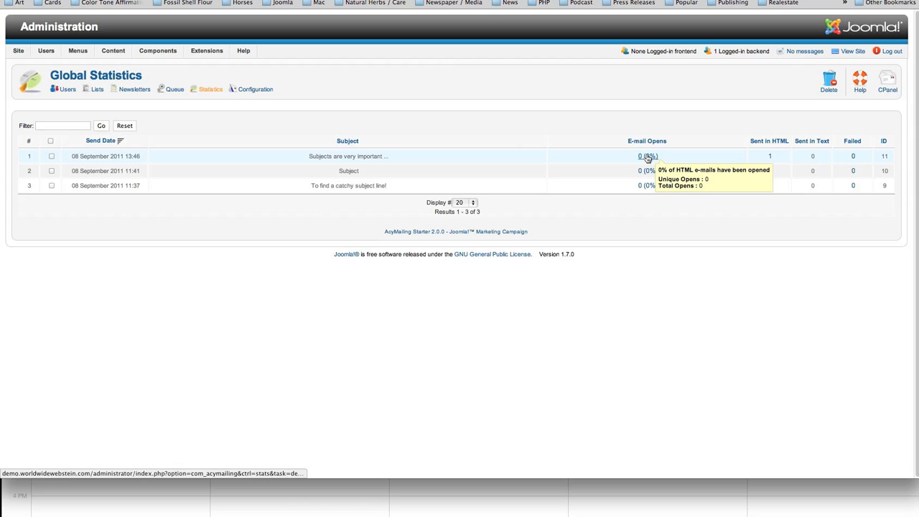